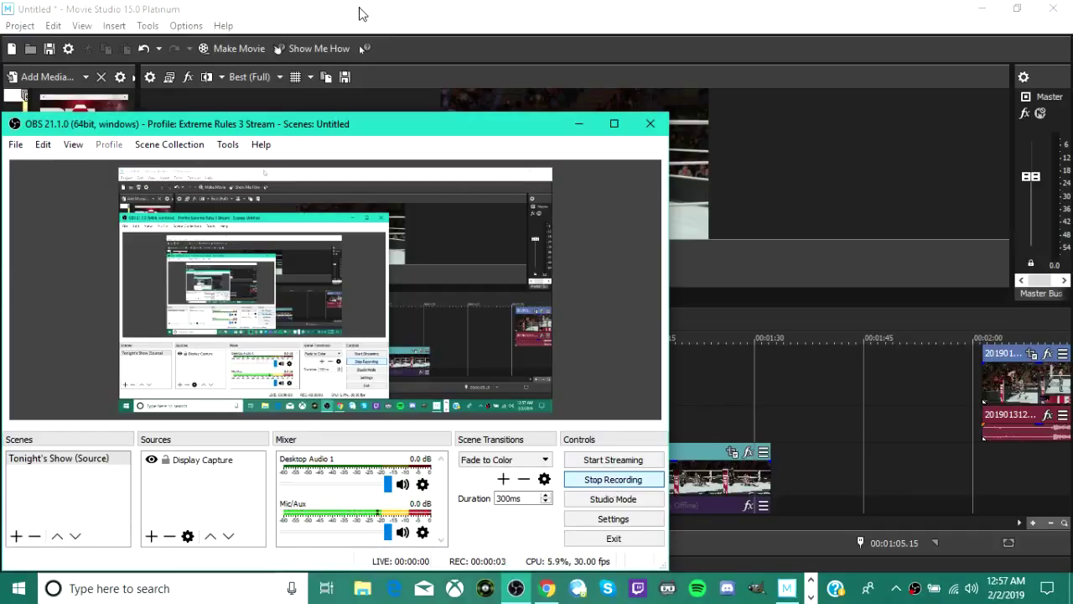
- Switch to Movie Studio and look over the clips on the video and audio tracks across the timeline
left_click(359, 13)
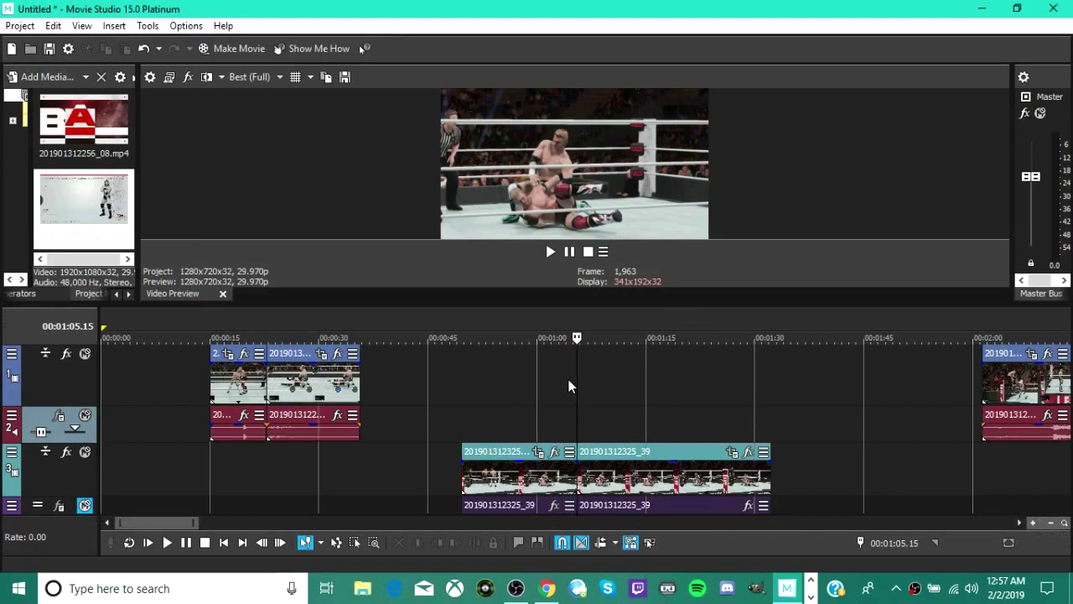
left_click(1054, 522)
left_click(1054, 523)
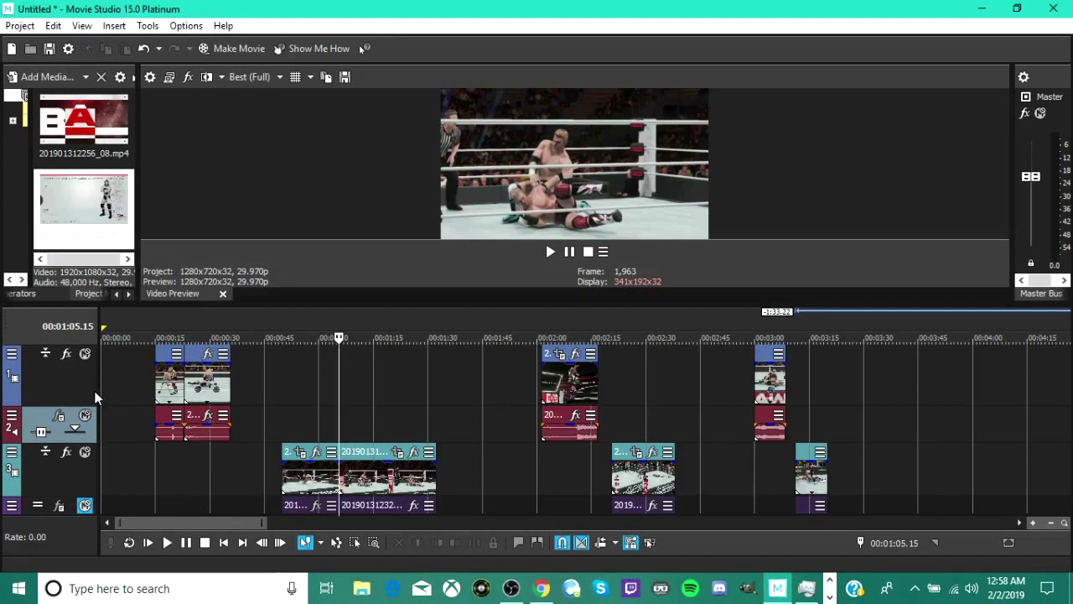
left_click(125, 379)
left_click(120, 412)
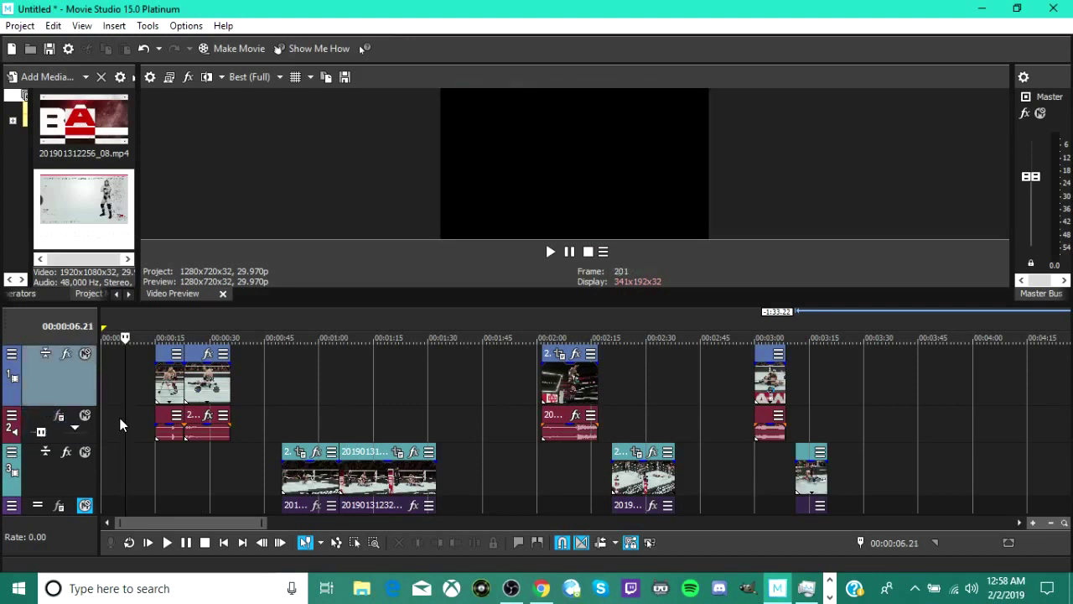
left_click(137, 470)
left_click(118, 509)
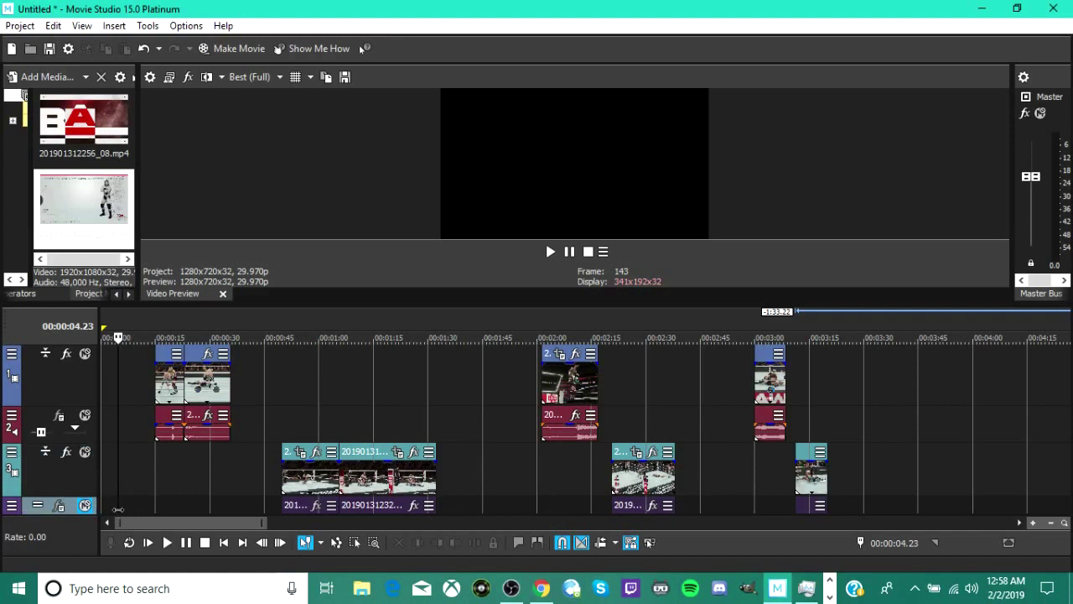
left_click(132, 385)
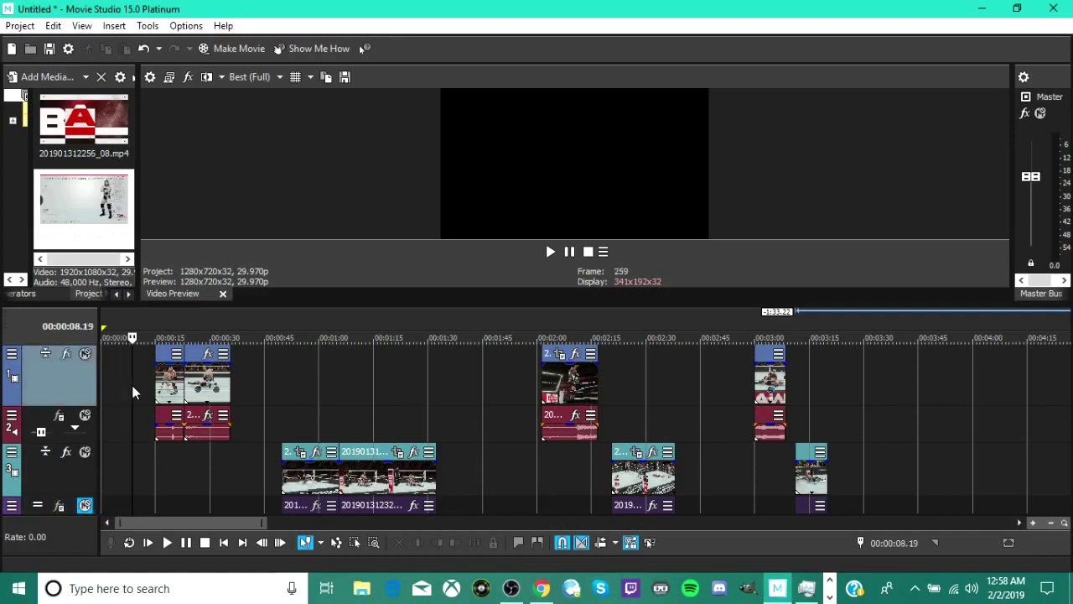
left_click(169, 380)
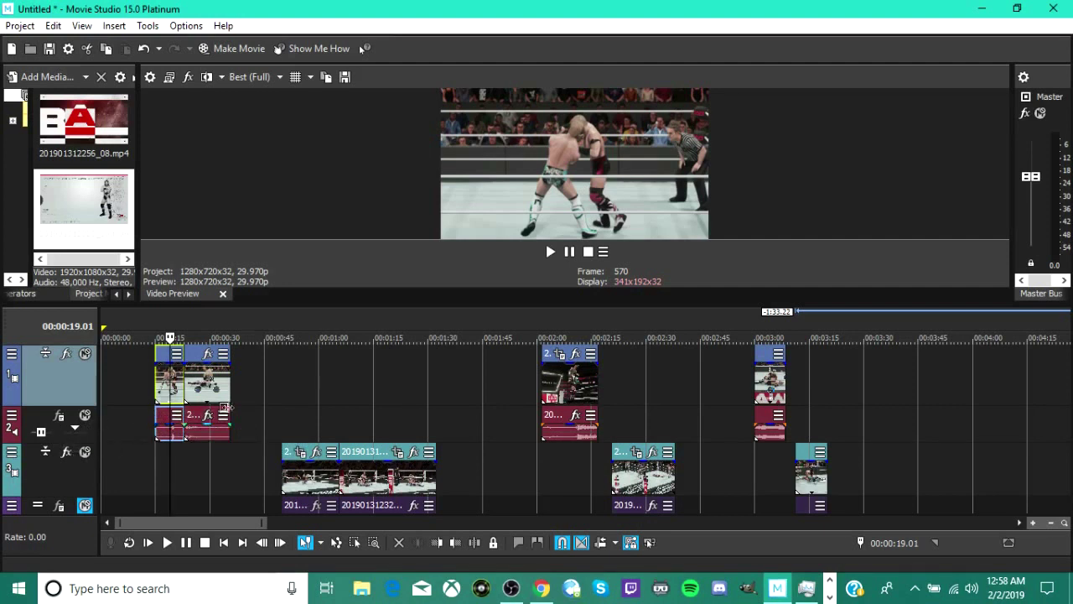
- Play the first clip on track 1 from 00:00:15.00 through the cut into the second clip
left_click(155, 454)
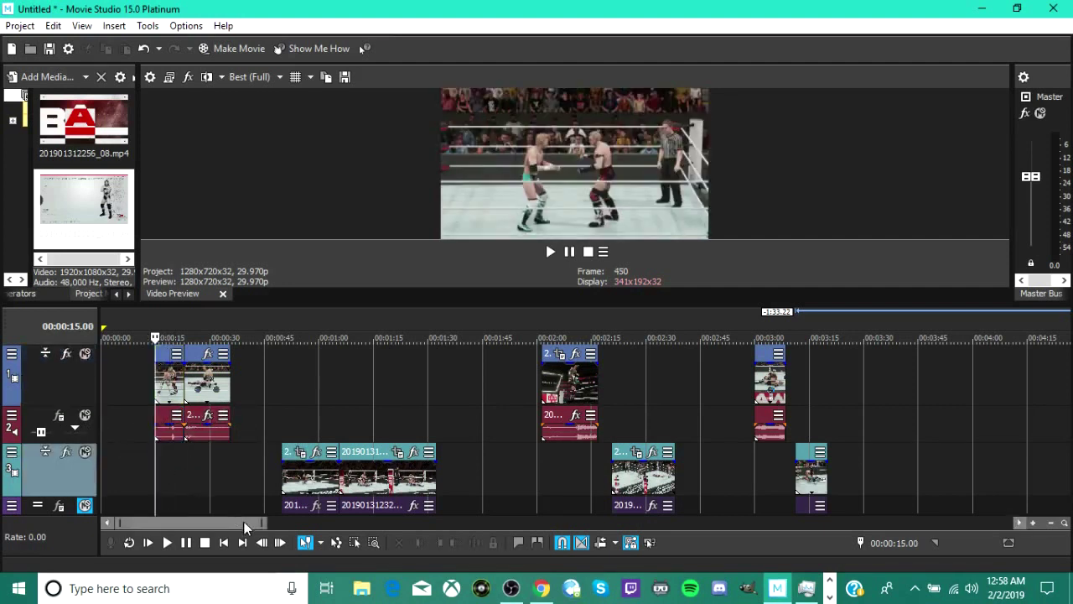
left_click(187, 543)
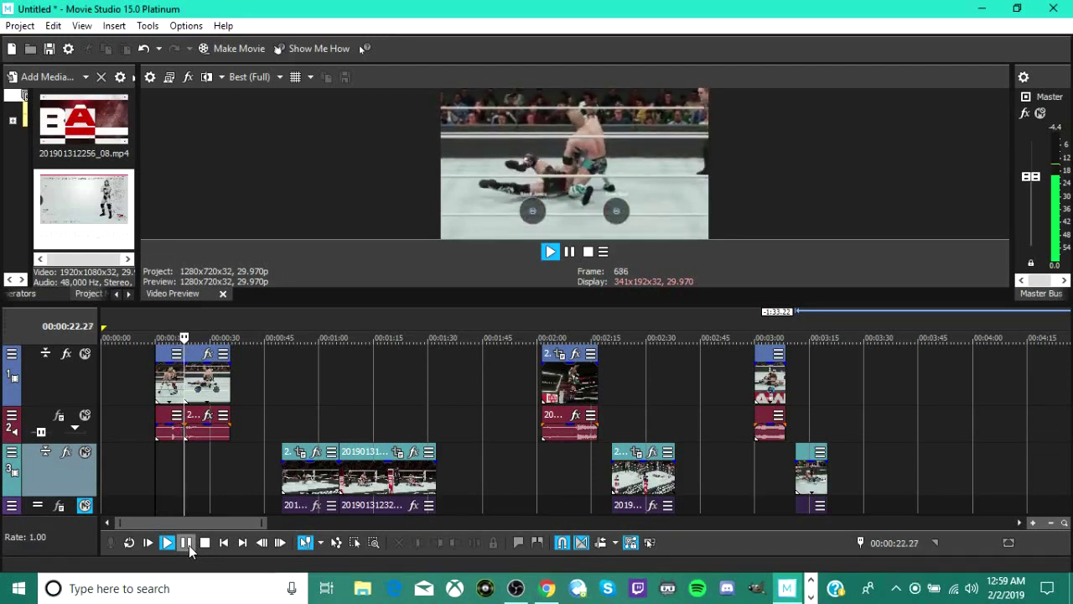
left_click(187, 542)
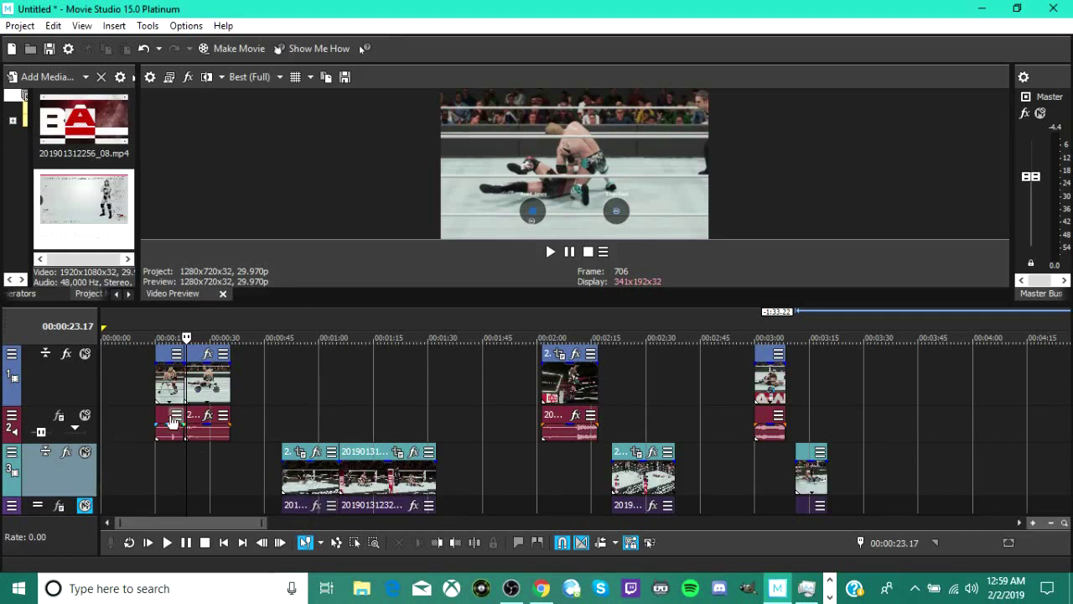
left_click(1032, 523)
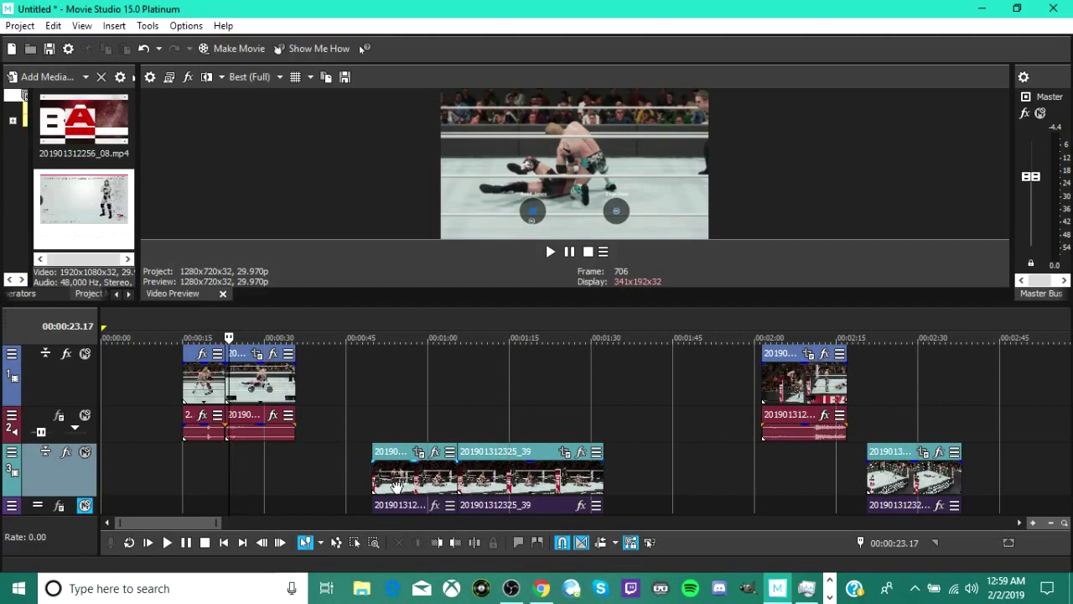
left_click_drag(411, 488, 335, 490)
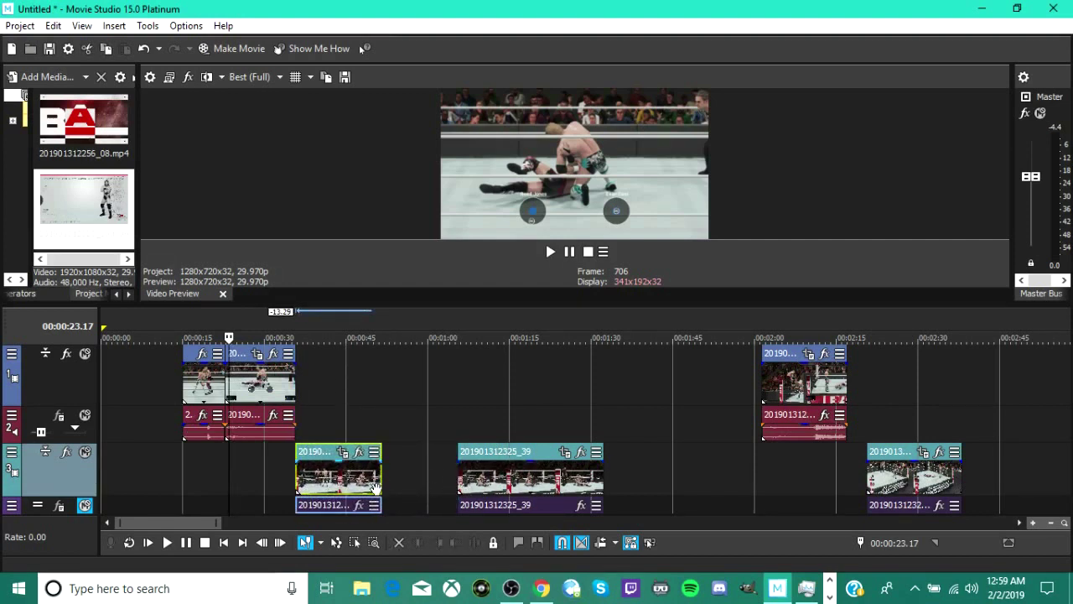
left_click_drag(342, 481, 363, 484)
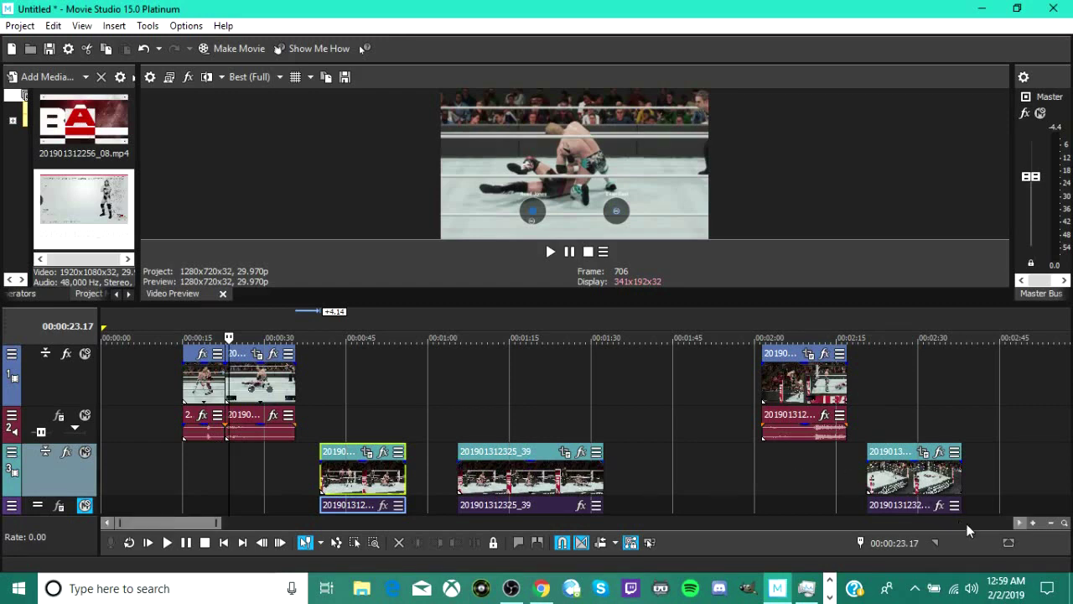
left_click(1032, 523)
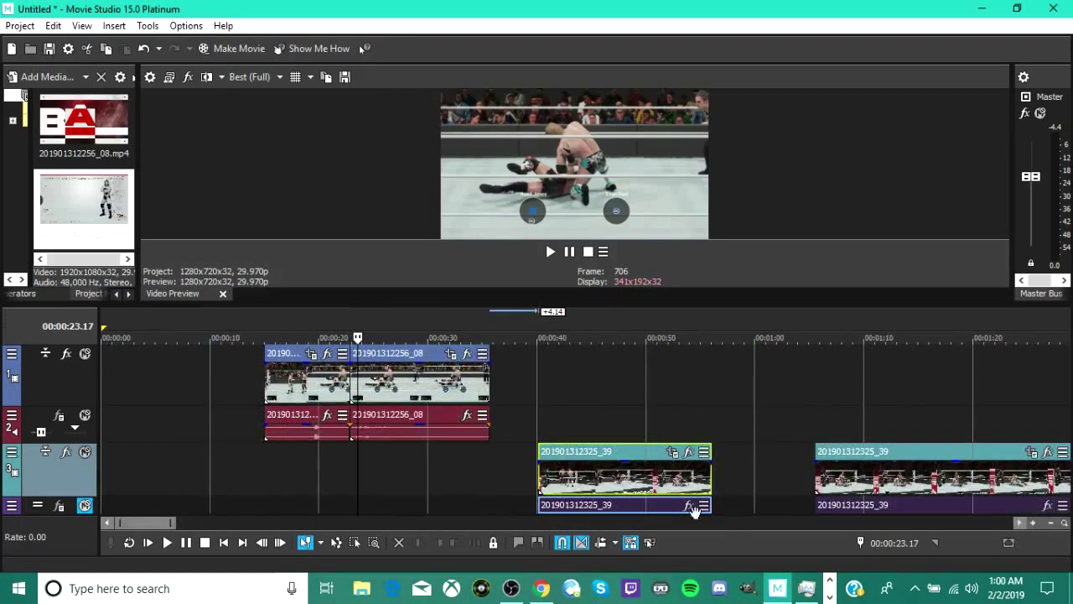
left_click_drag(569, 485, 298, 491)
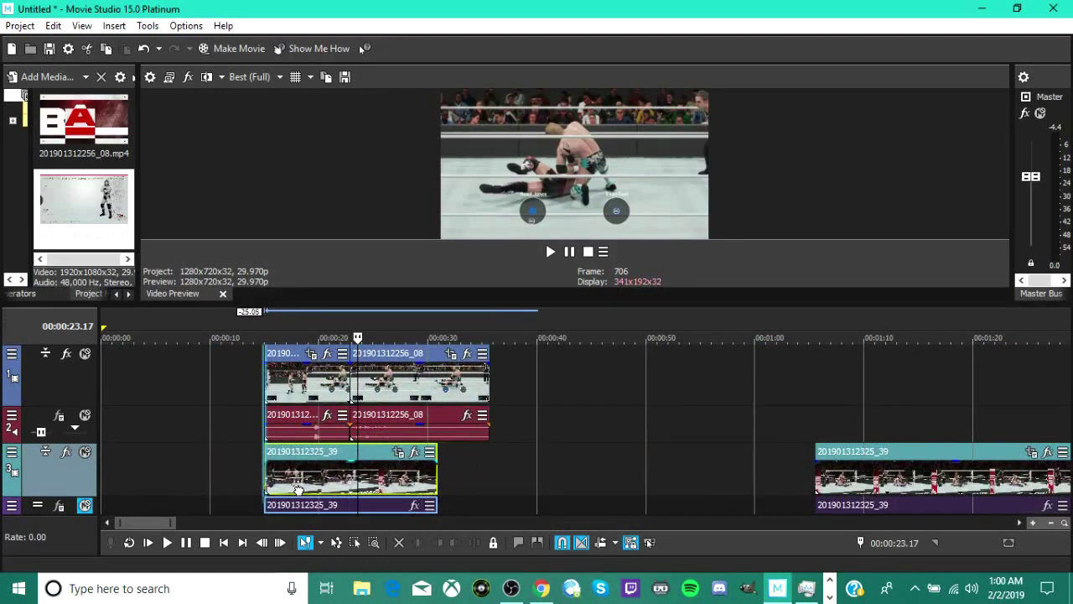
left_click(449, 482)
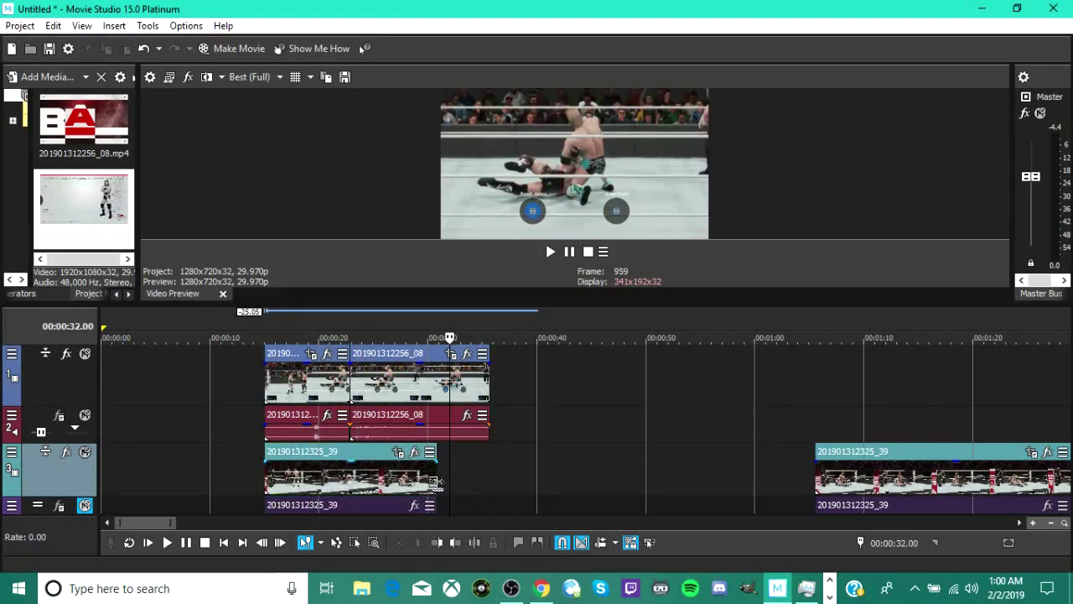
left_click_drag(435, 482, 352, 483)
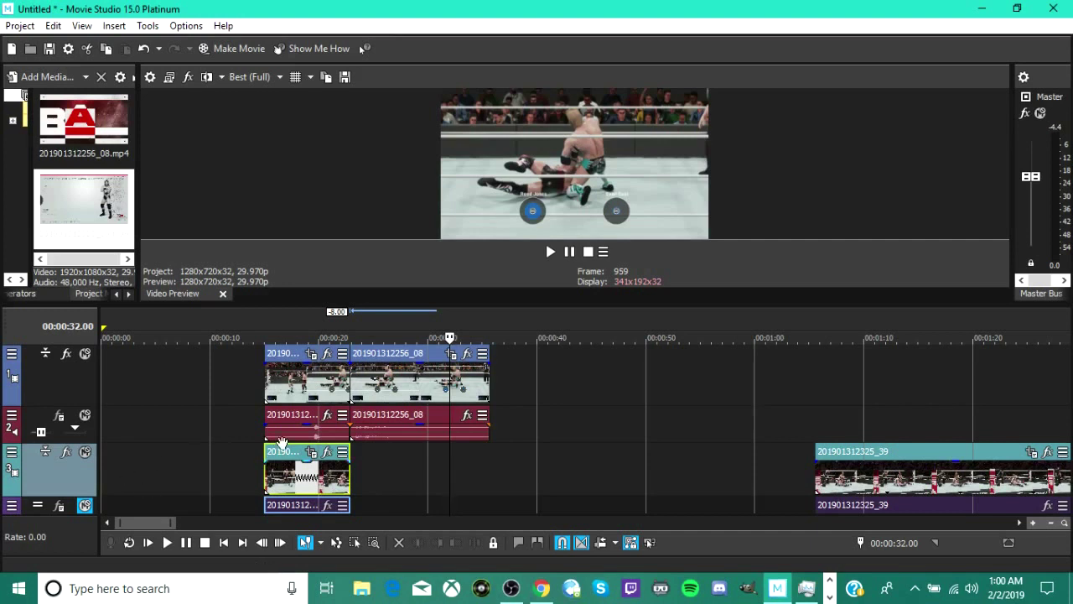
- Mute the video event of the first clip on track 1, leaving its audio event active
right_click(287, 384)
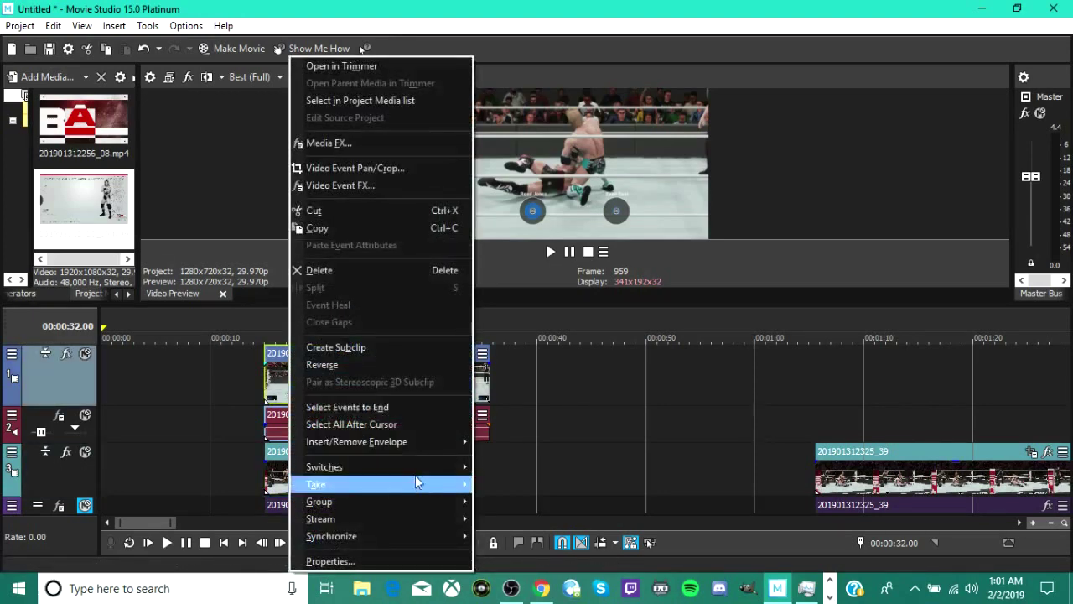
mouse_move(415, 471)
left_click(515, 331)
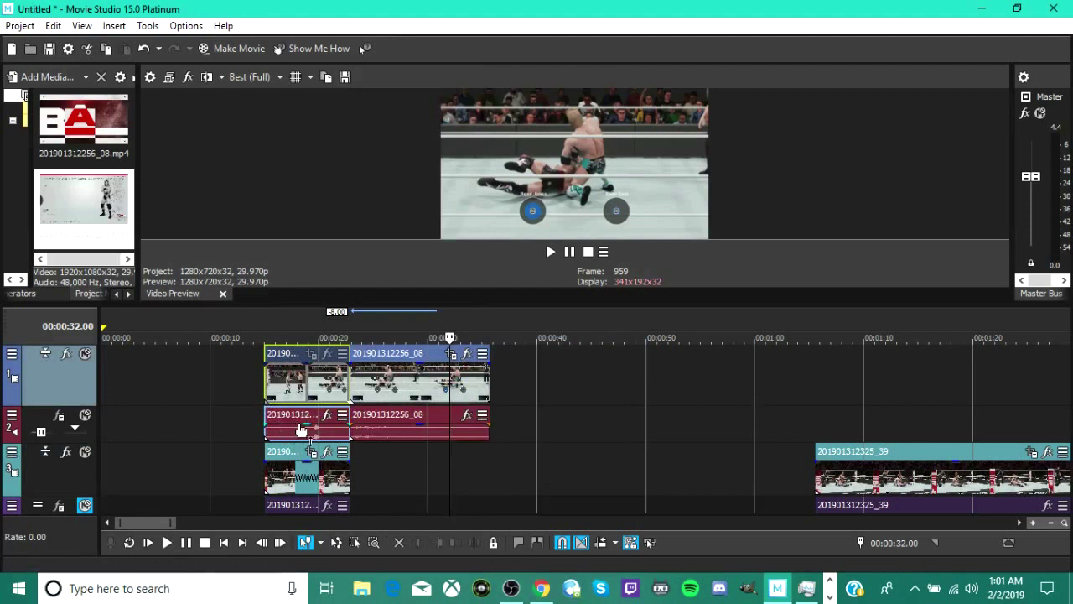
- Play the timeline from just before the first clips up to the cut between the two track 1 clips
left_click(252, 469)
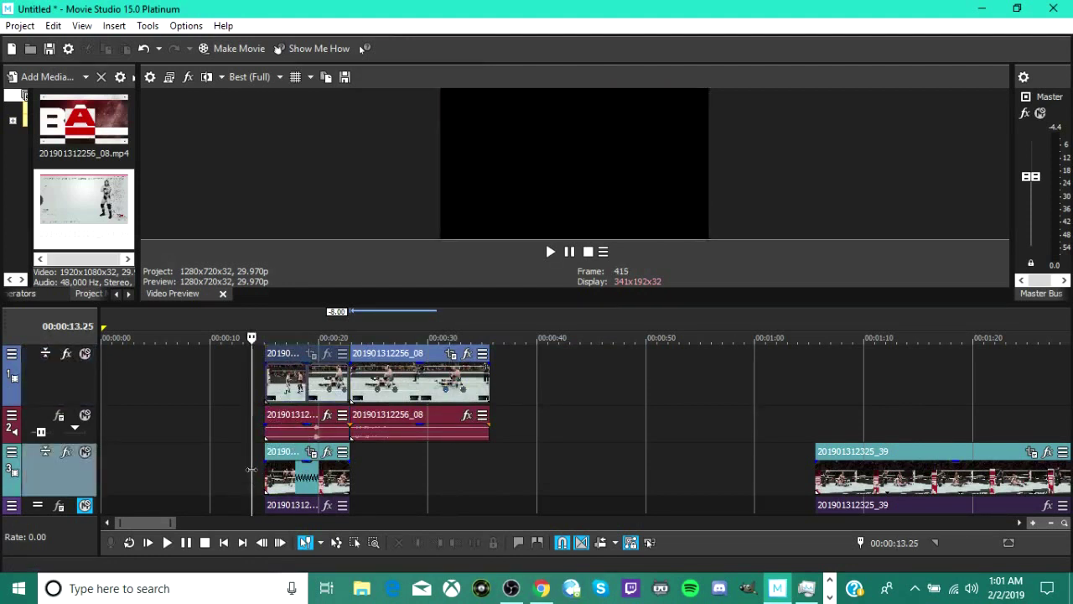
key("space")
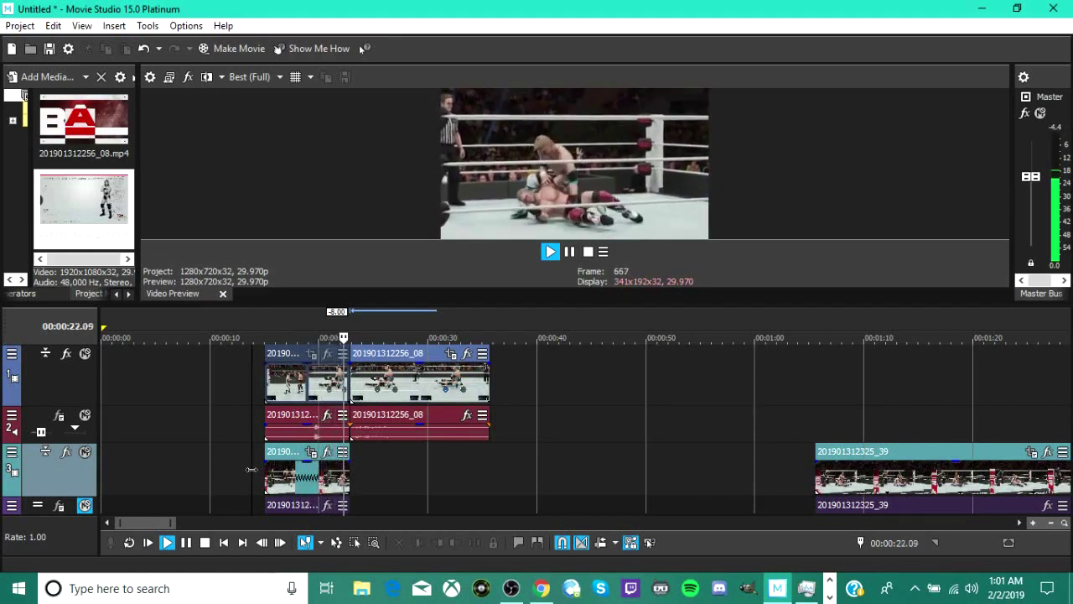
key("space")
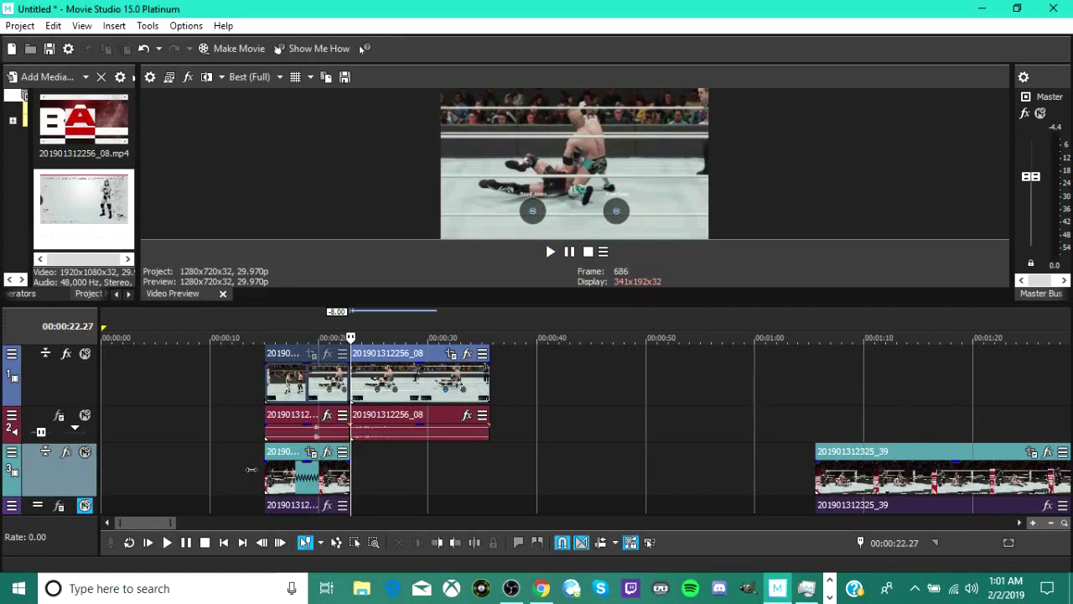
- Examine the footage frame by frame before the cut between the first and second clips, and play across the cut
key("Left")
key("Left")
key("Left")
key("Left")
key("Left")
key("Left")
key("Left")
key("Left")
key("Left")
key("Left")
key("Left")
key("Left")
key("Left")
key("Left")
key("Left")
key("Left")
key("Left")
key("Left")
key("Left")
key("Left")
key("Left")
key("Left")
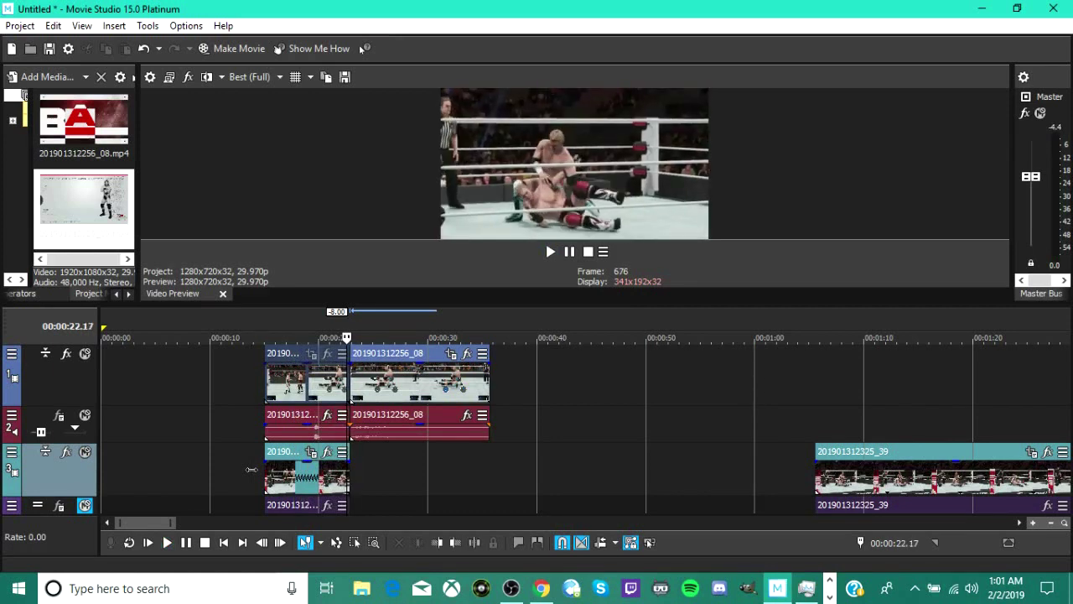
key("Left")
key("Left")
key("Left")
key("Left")
key("Left")
key("Left")
key("Left")
key("Left")
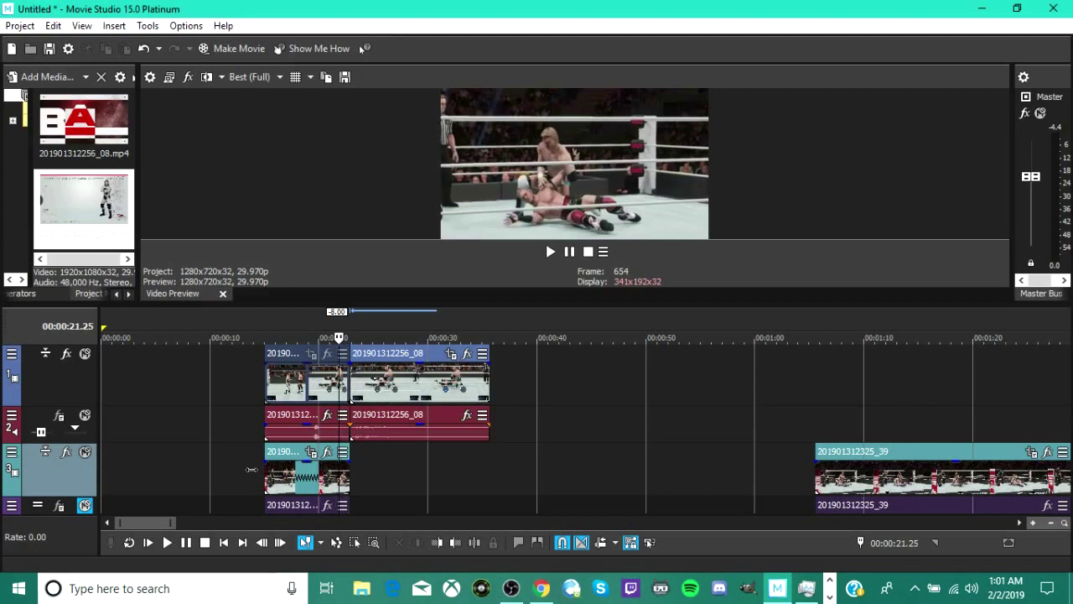
key("Left")
key("Left")
key("Left")
key("Left")
key("Left")
key("Left")
key("Left")
key("Left")
key("Left")
key("Left")
key("Left")
key("Left")
key("Left")
key("Left")
key("Left")
key("Left")
key("Left")
key("Left")
key("Left")
key("Left")
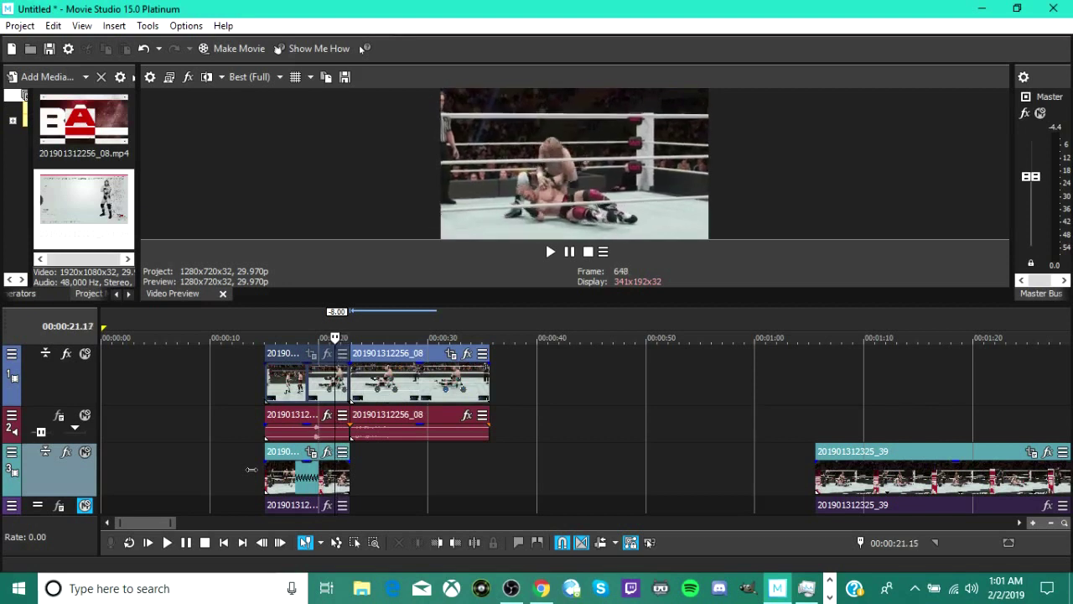
key("Right")
key("Right")
key("Right")
key("Right")
key("Right")
key("Right")
key("Right")
key("Right")
key("Right")
key("Right")
key("Right")
key("Right")
key("Right")
key("Right")
key("Right")
key("Right")
key("Right")
key("Right")
key("Right")
key("Right")
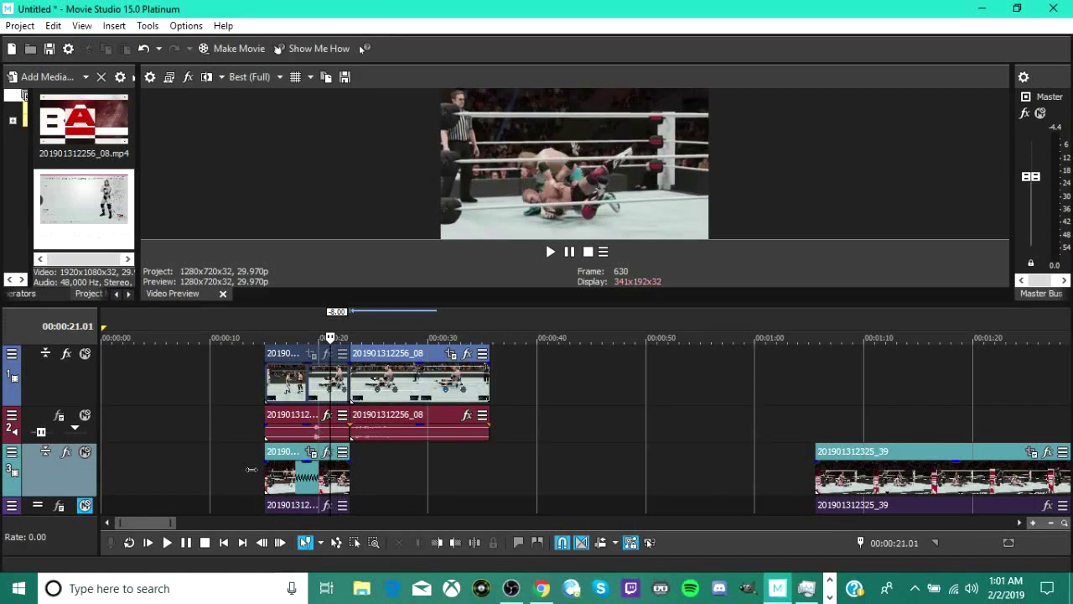
key("Right")
key("Right")
key("Right")
key("Right")
key("Right")
key("Right")
key("Right")
key("Right")
key("Right")
key("Right")
key("Right")
key("Right")
key("Right")
key("Right")
key("Right")
key("Right")
key("Right")
key("Right")
key("Right")
key("Right")
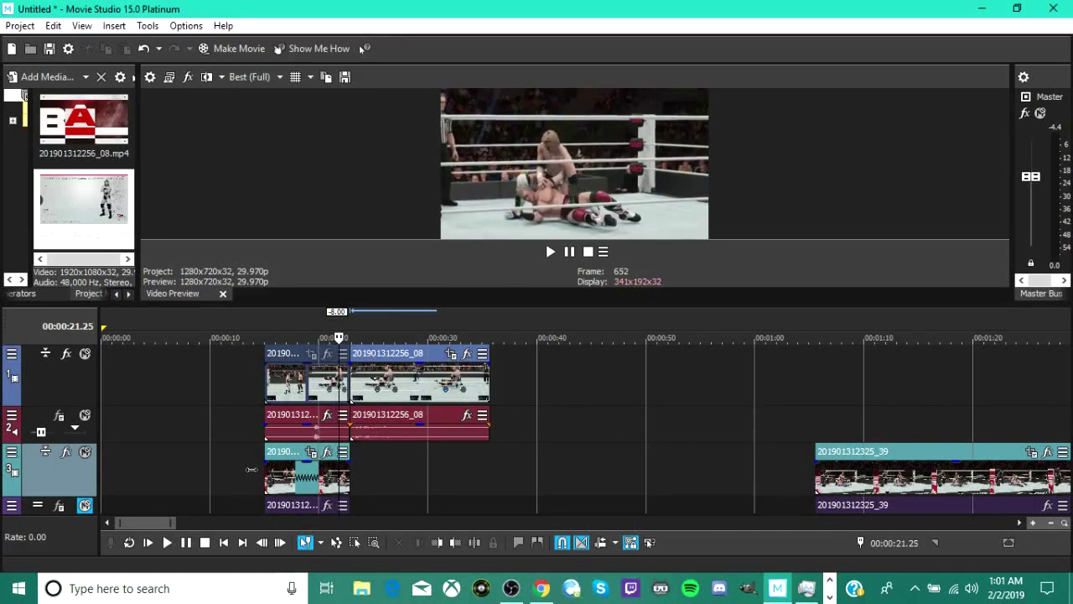
key("Right")
key("Right")
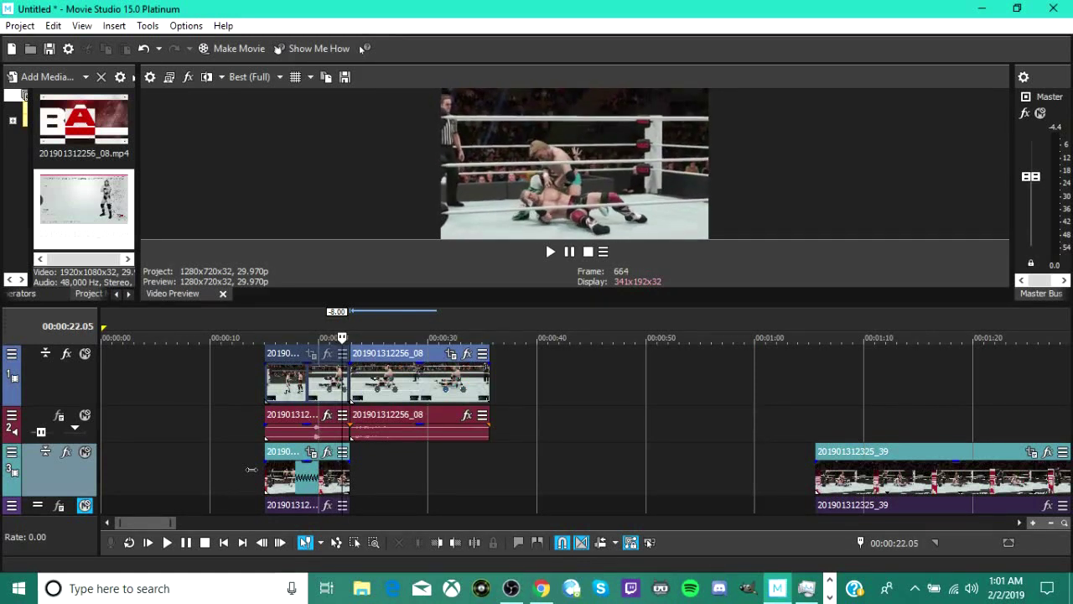
key("space")
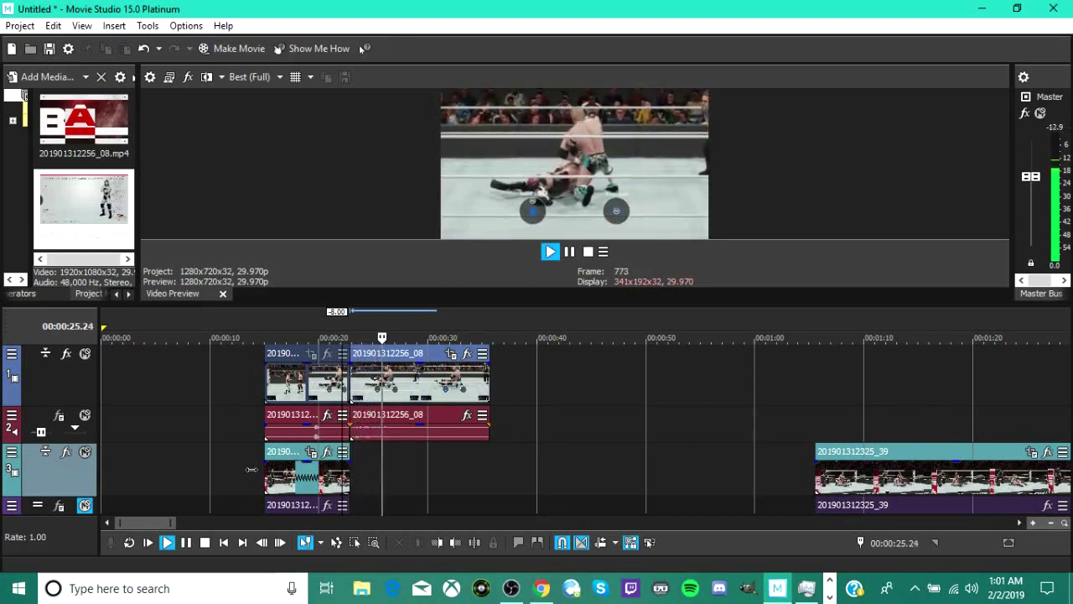
key("space")
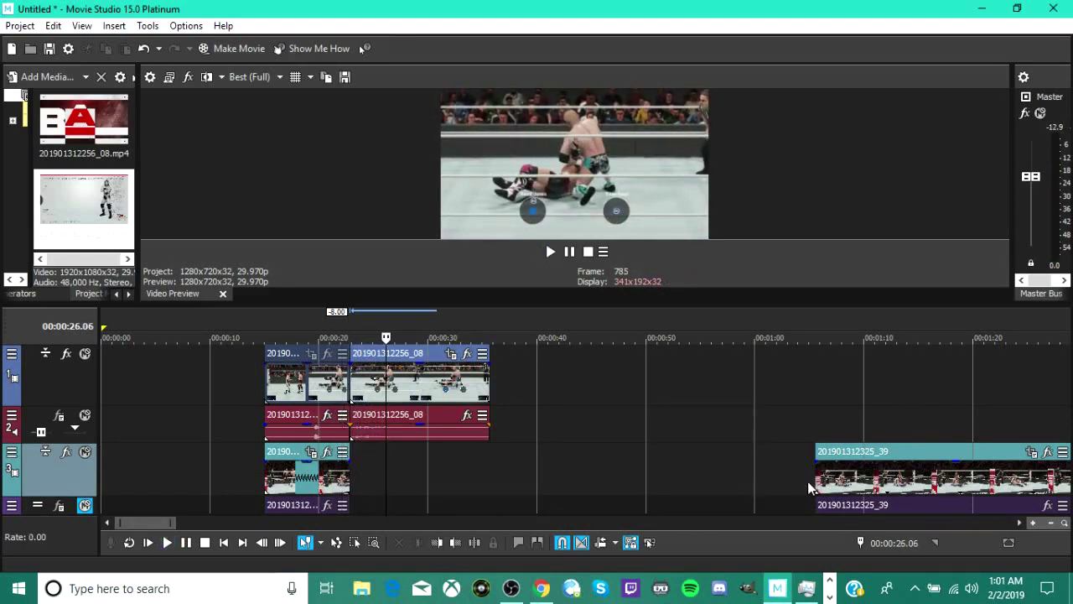
left_click_drag(841, 476, 382, 487)
left_click_drag(641, 486, 491, 487)
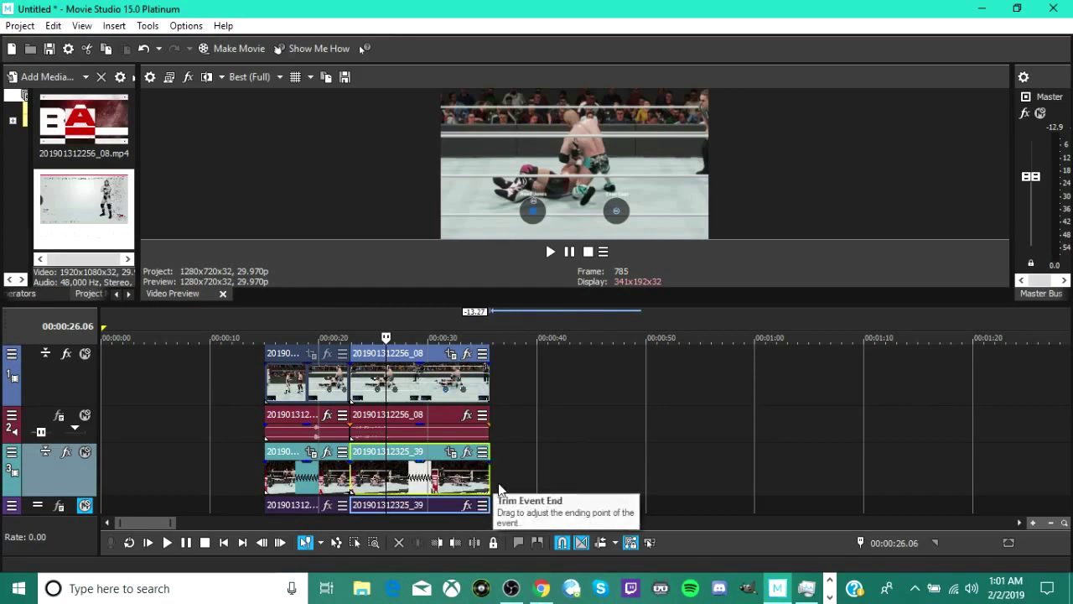
right_click(395, 384)
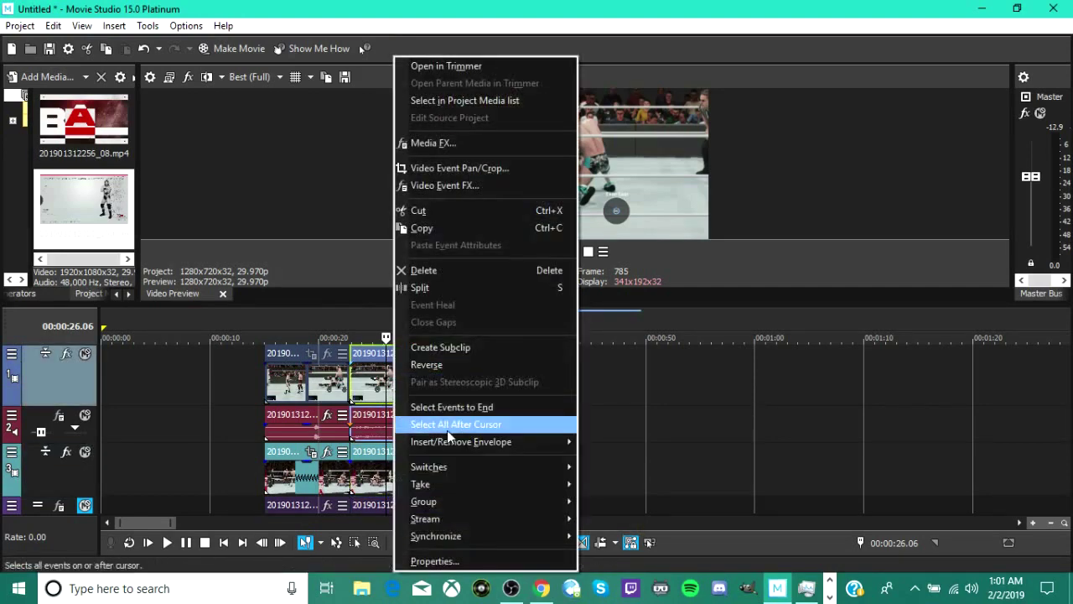
mouse_move(486, 467)
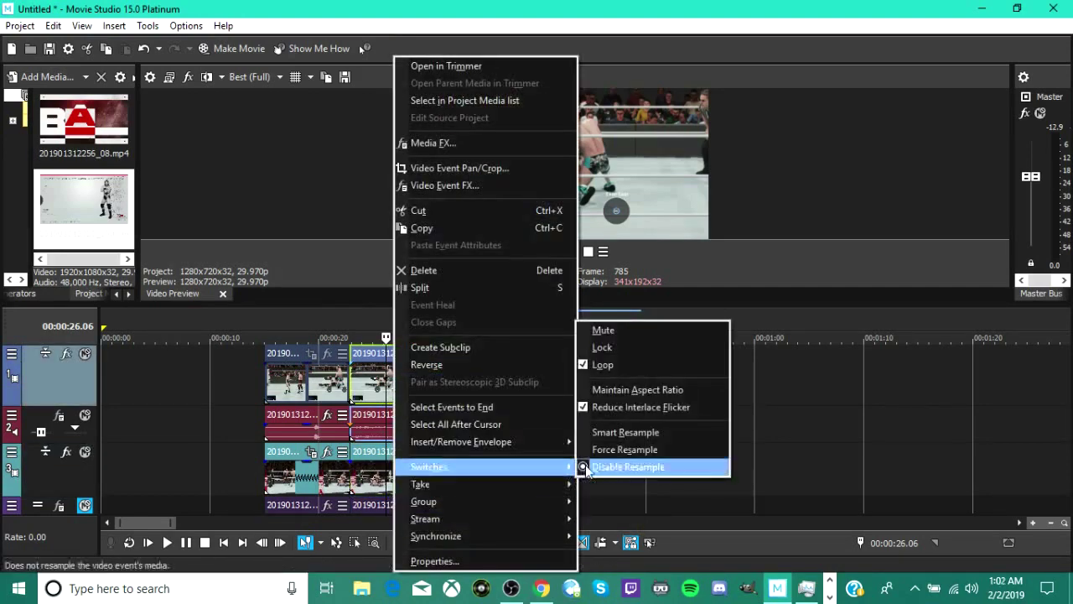
left_click(613, 333)
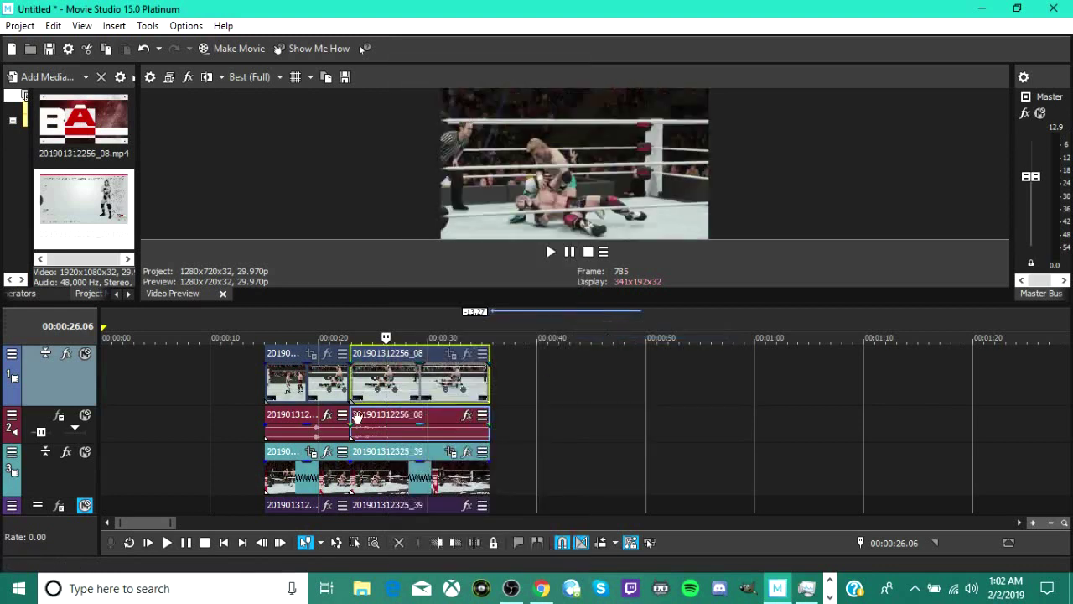
- Play the timeline from late in the first clip through most of the second clip
left_click(335, 371)
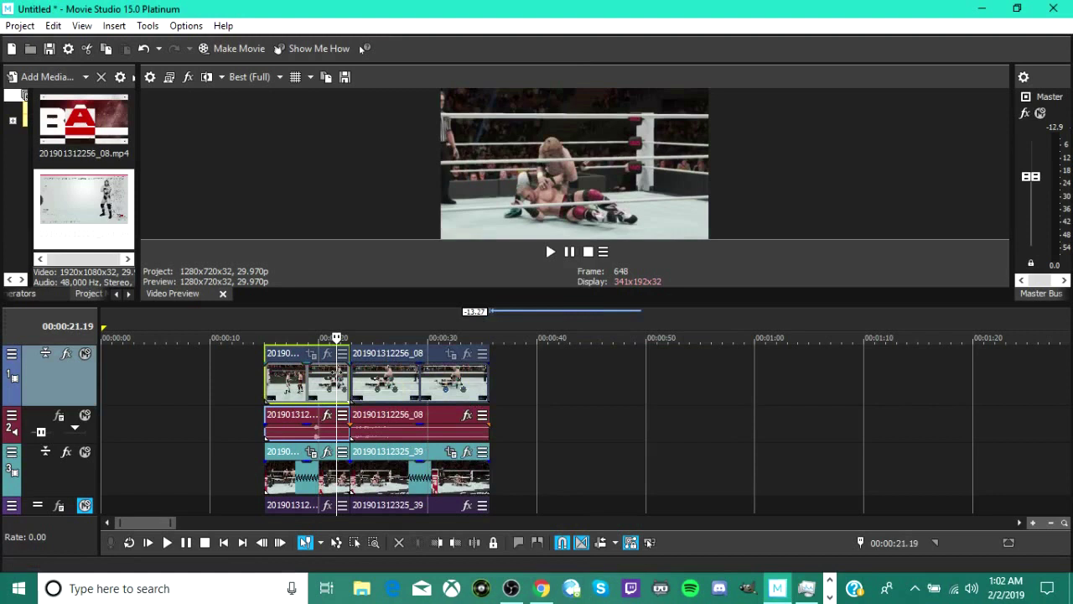
key("space")
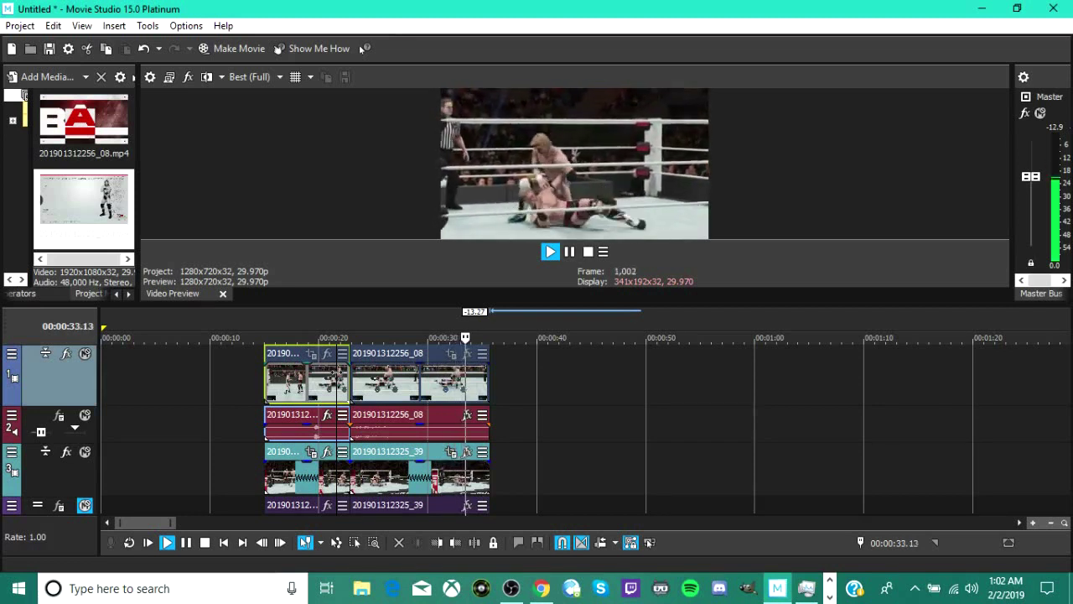
key("Return")
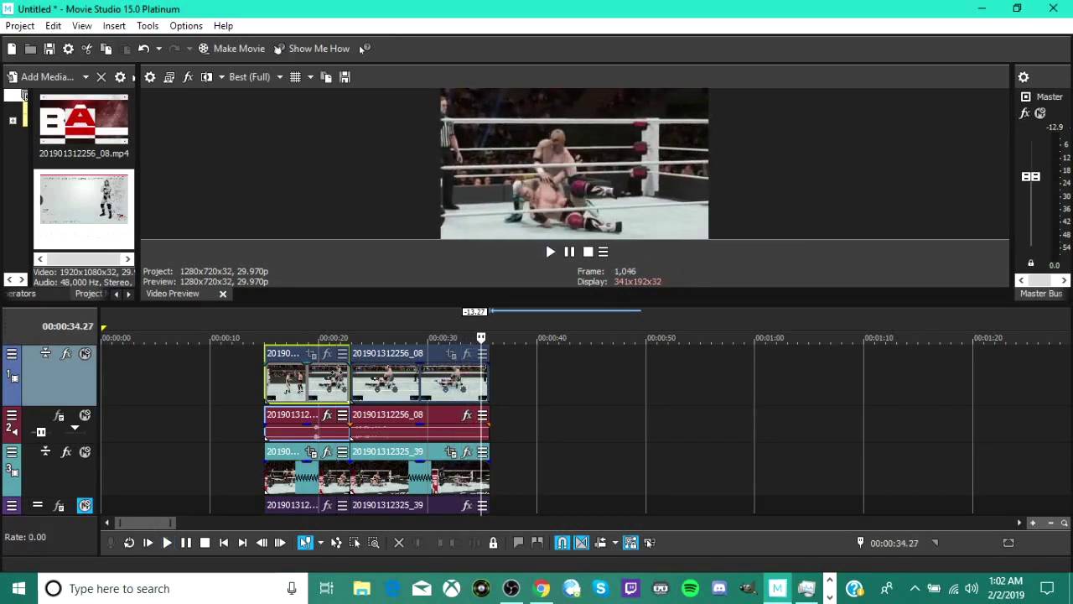
- Copy the second clip pair on tracks 1 and 3, paste it after the originals, and butt the copy against their end
left_click(450, 379)
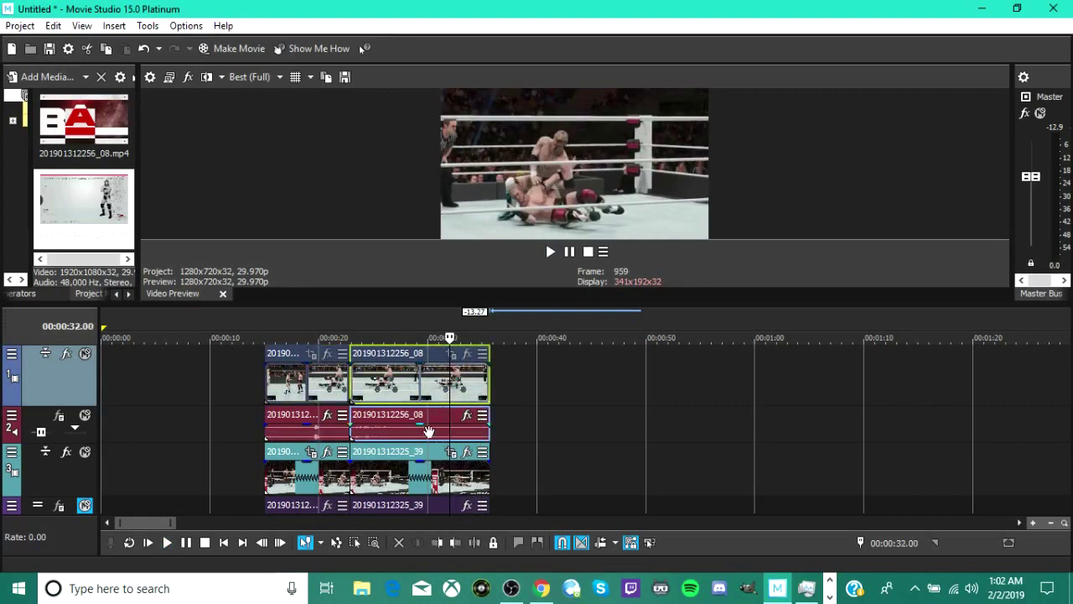
right_click(428, 452)
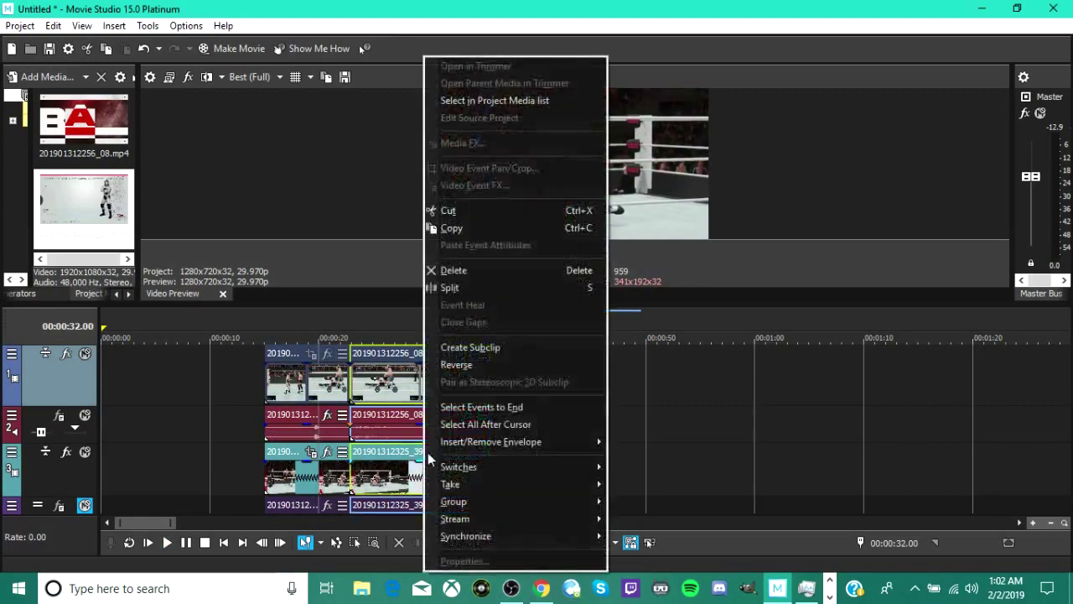
left_click(452, 228)
left_click(503, 357)
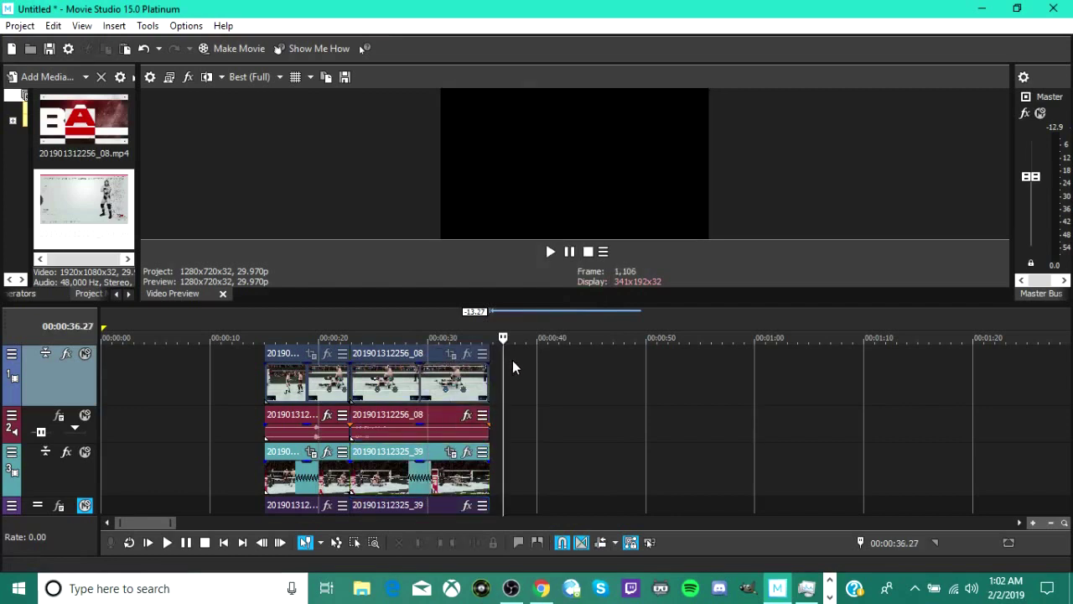
right_click(512, 360)
left_click(557, 61)
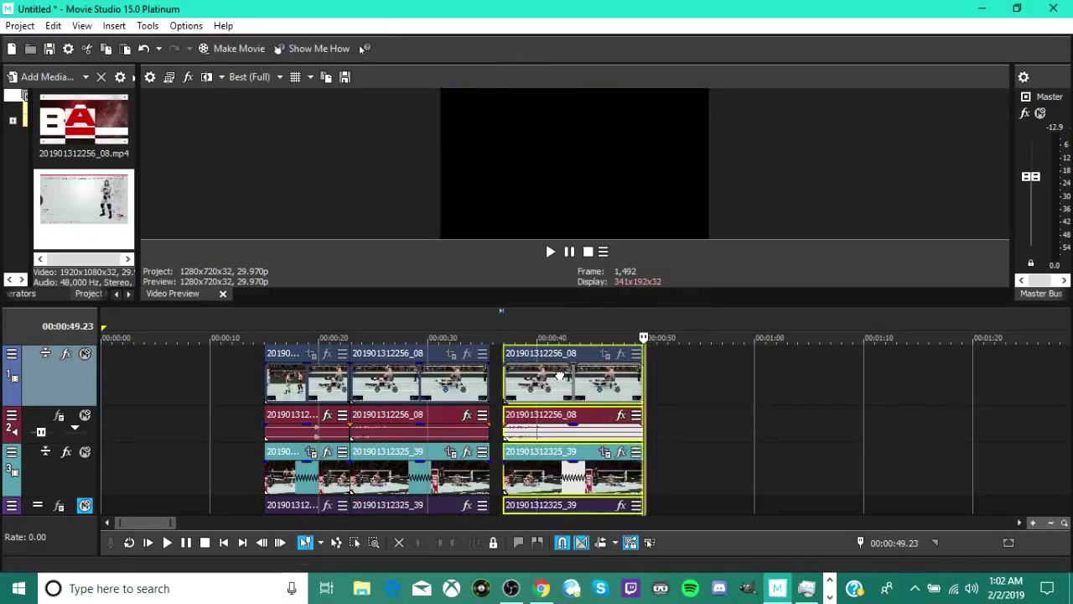
left_click_drag(559, 374, 546, 376)
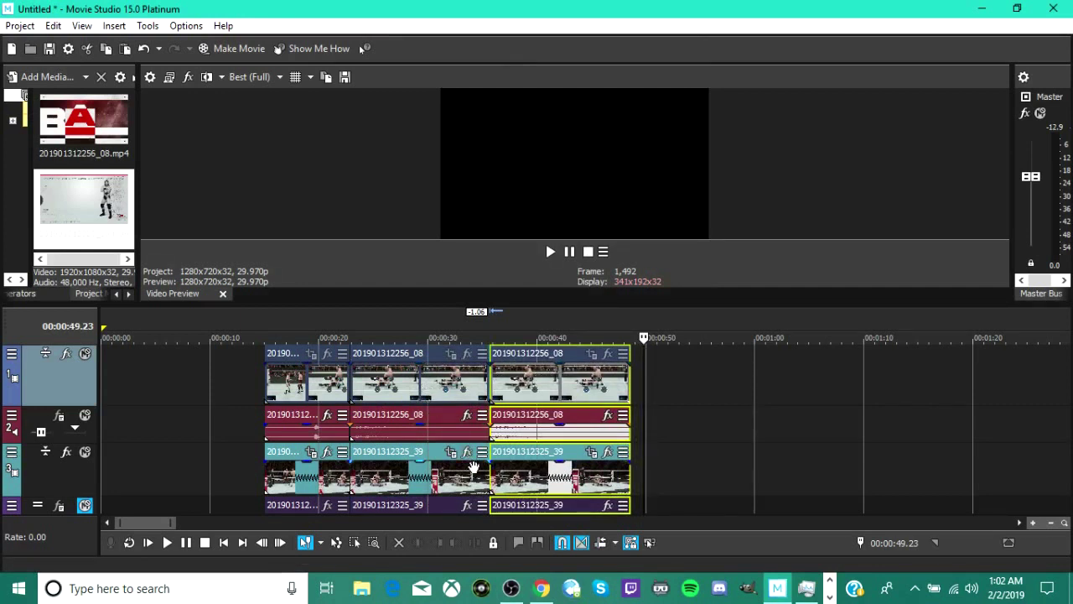
- Play across the join into the copied clips and compare the frames at the second pair's start and end
left_click(478, 331)
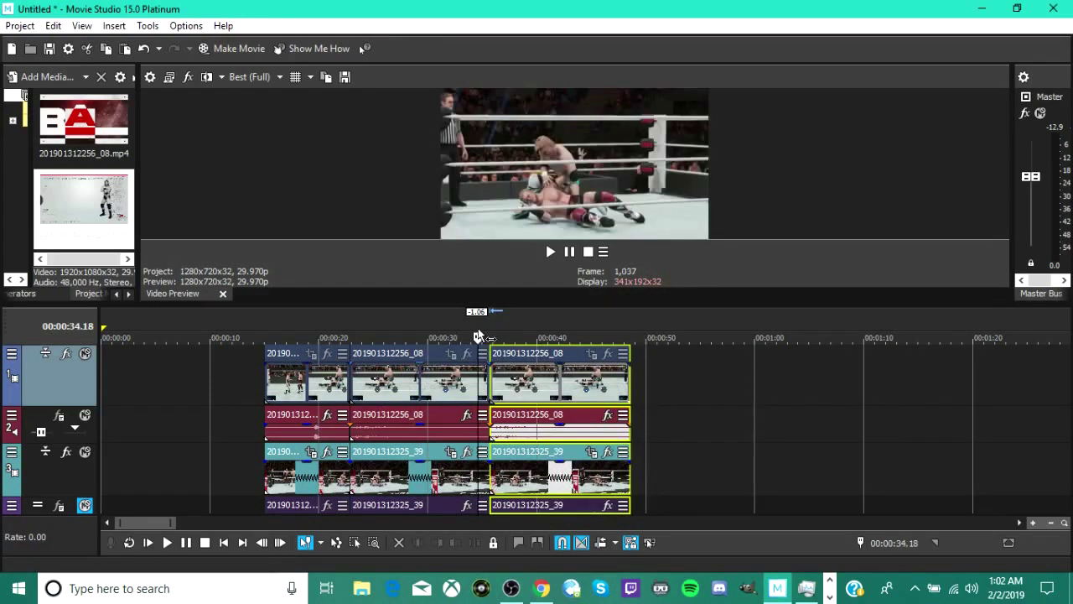
key("space")
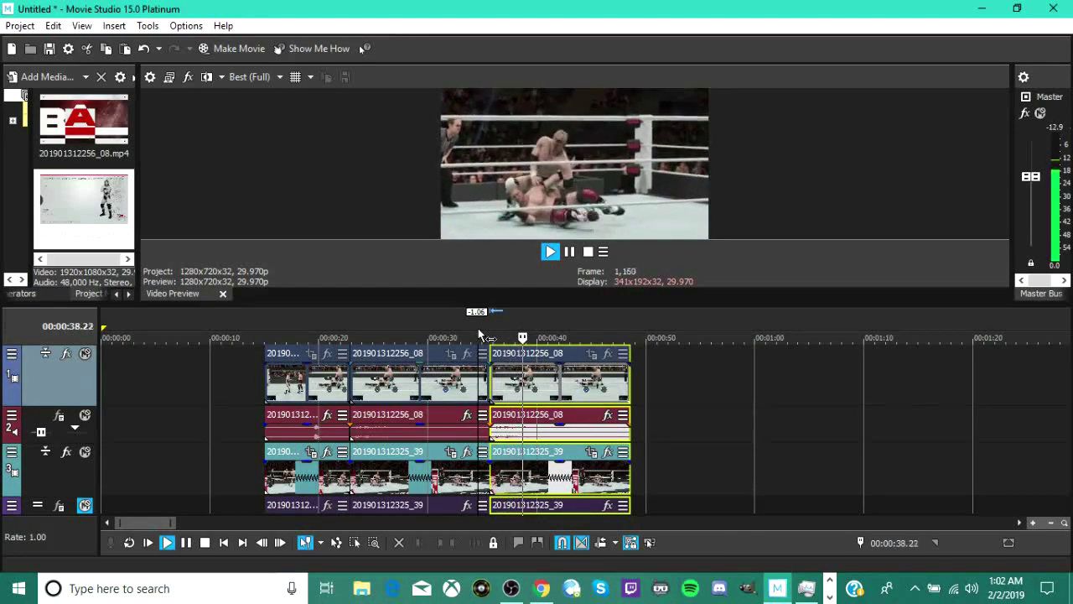
key("space")
key("space")
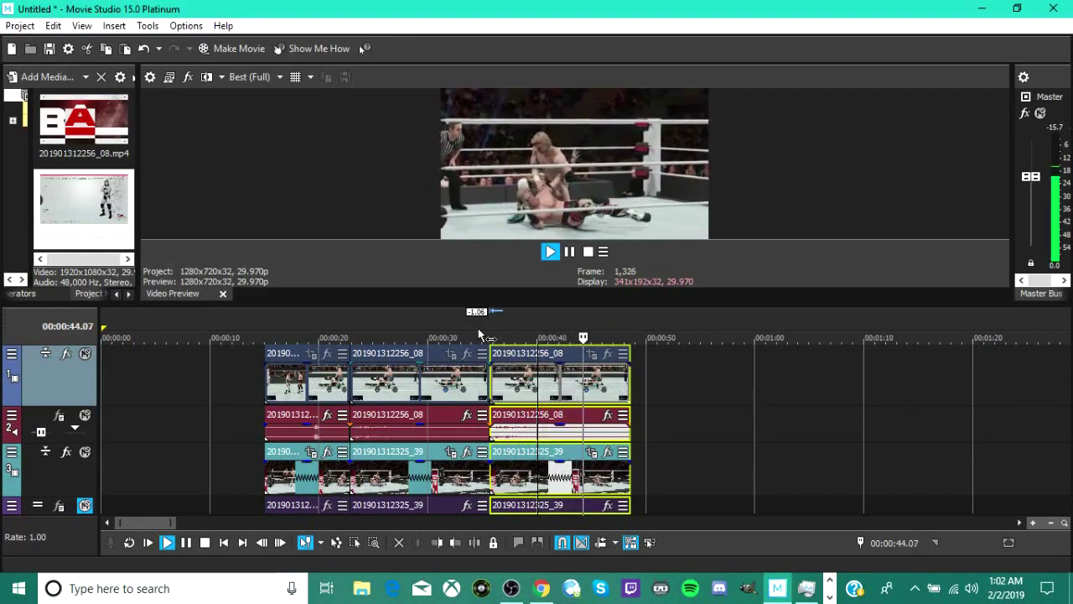
key("space")
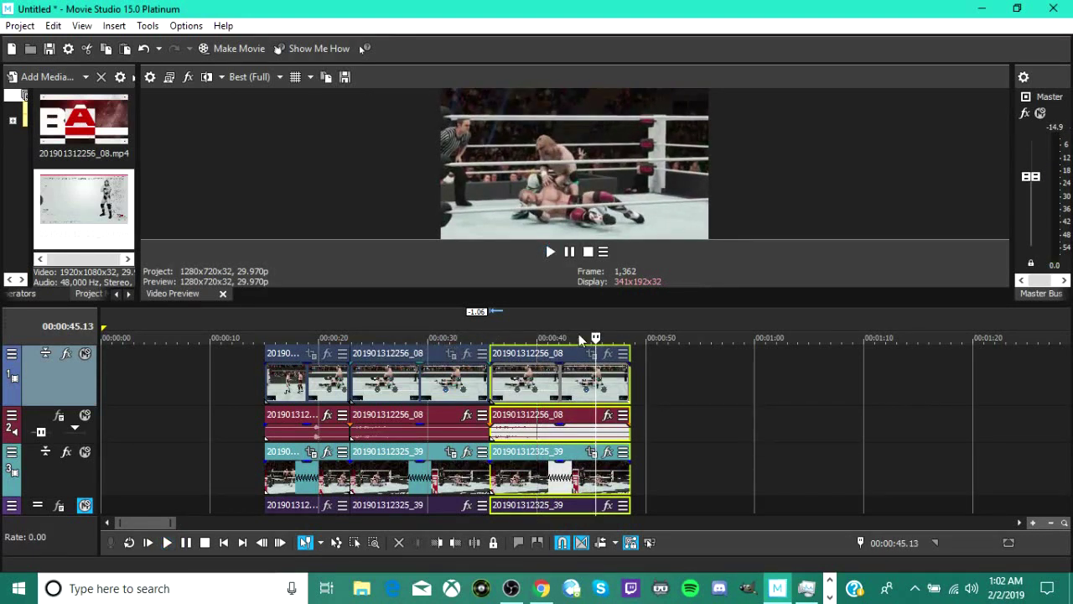
left_click(350, 335)
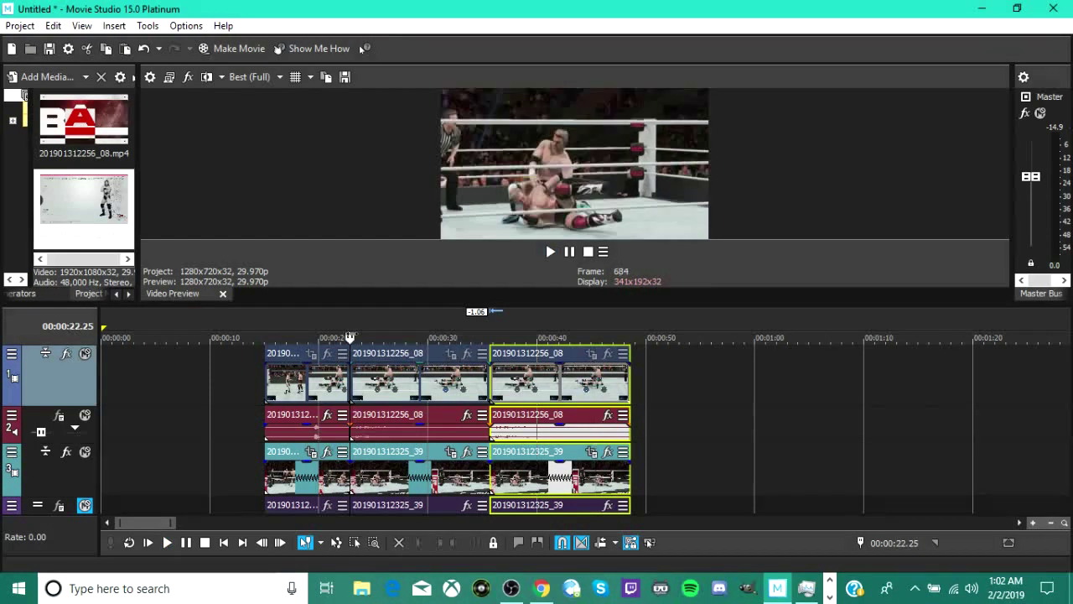
left_click(483, 335)
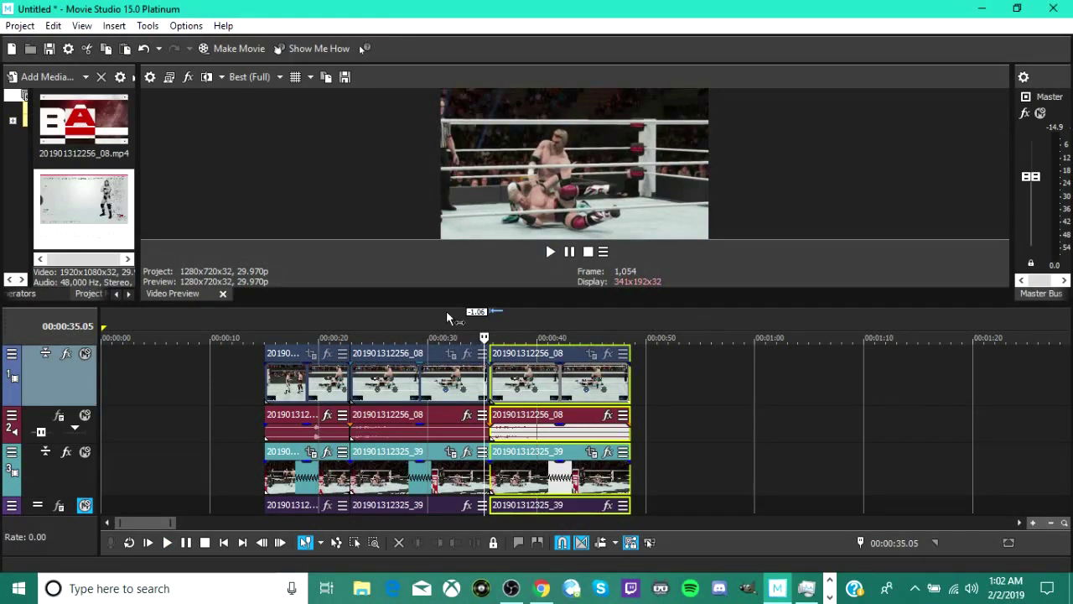
left_click(648, 372)
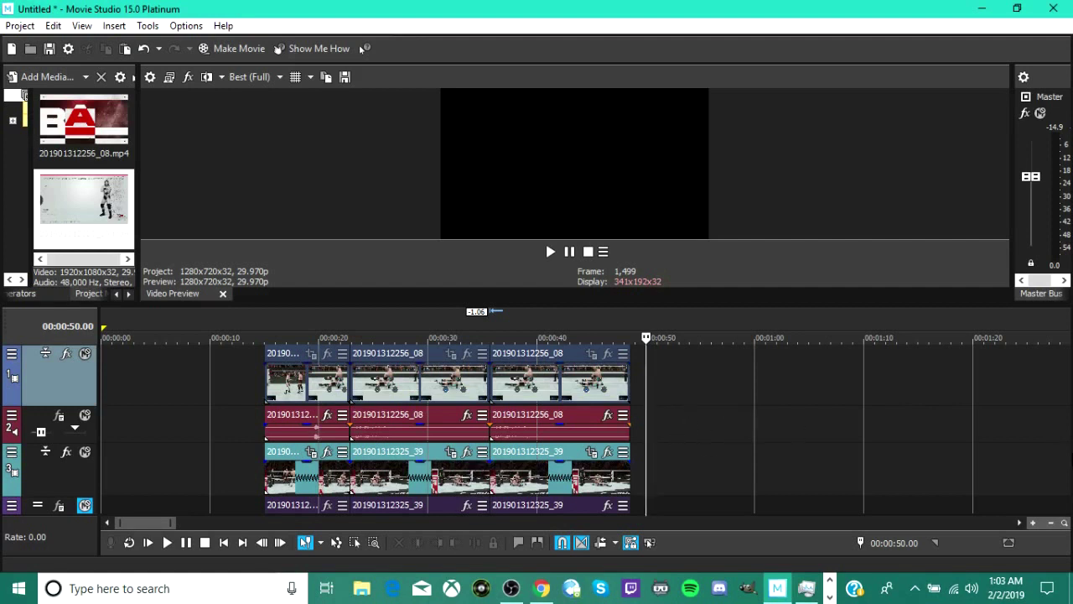
left_click(1052, 522)
left_click(1052, 523)
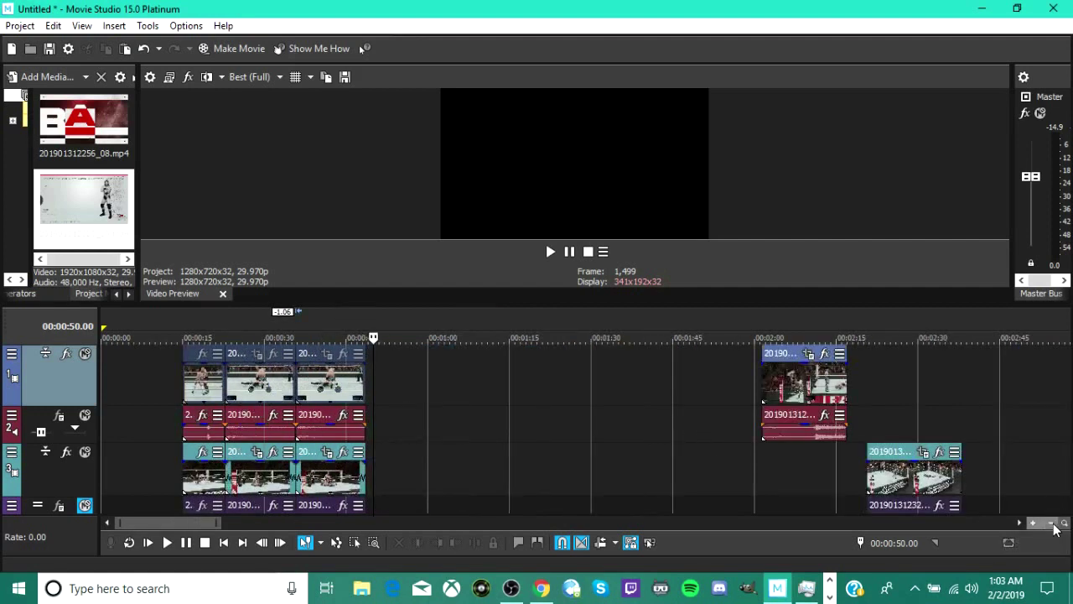
left_click_drag(162, 524, 201, 531)
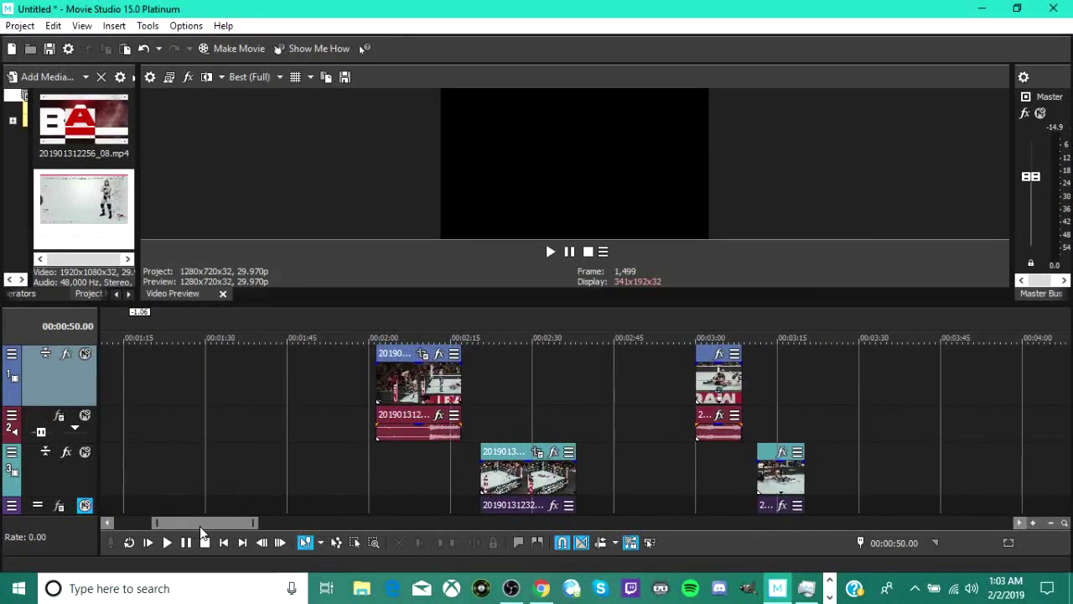
left_click(451, 467)
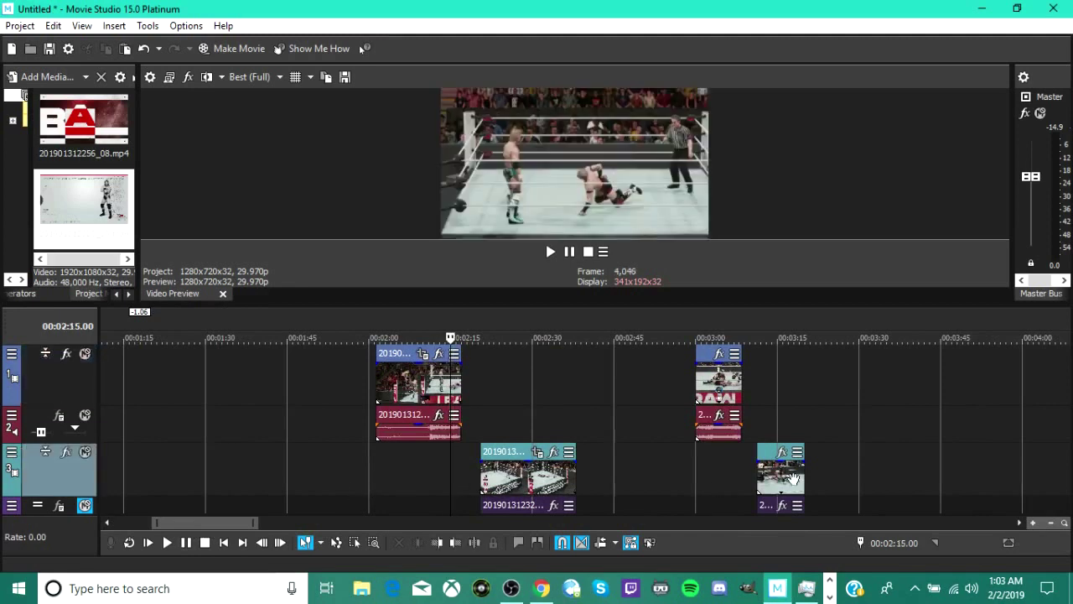
left_click(1032, 523)
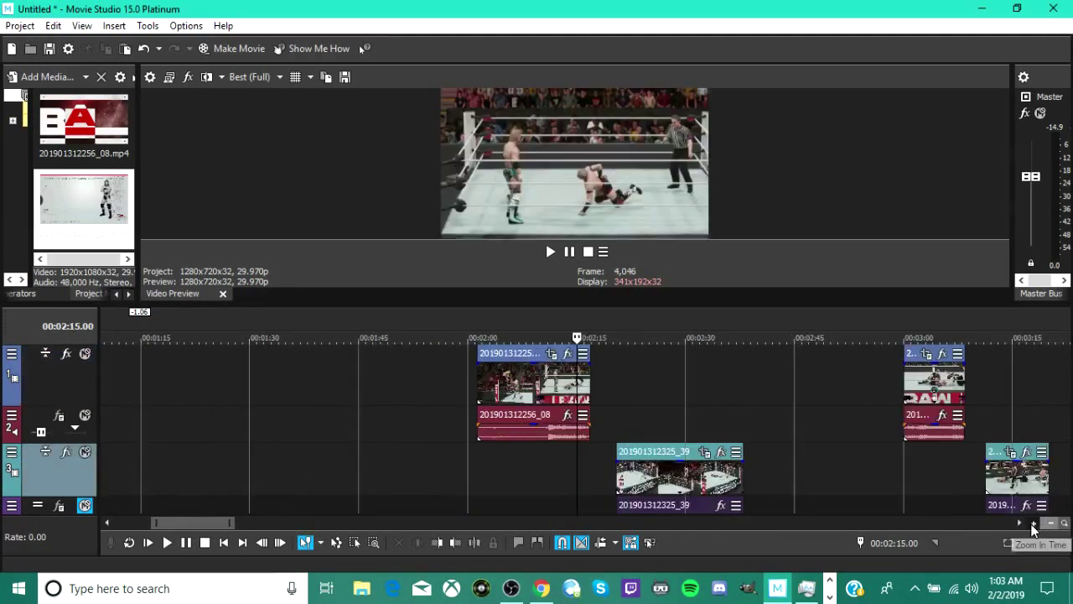
left_click(1032, 523)
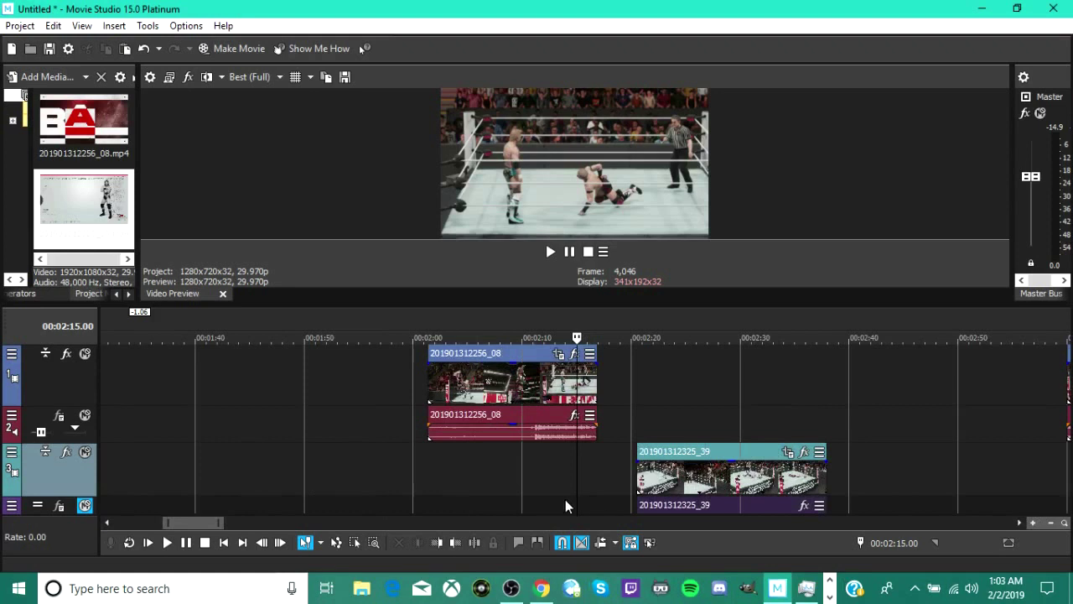
left_click(456, 477)
left_click(438, 473)
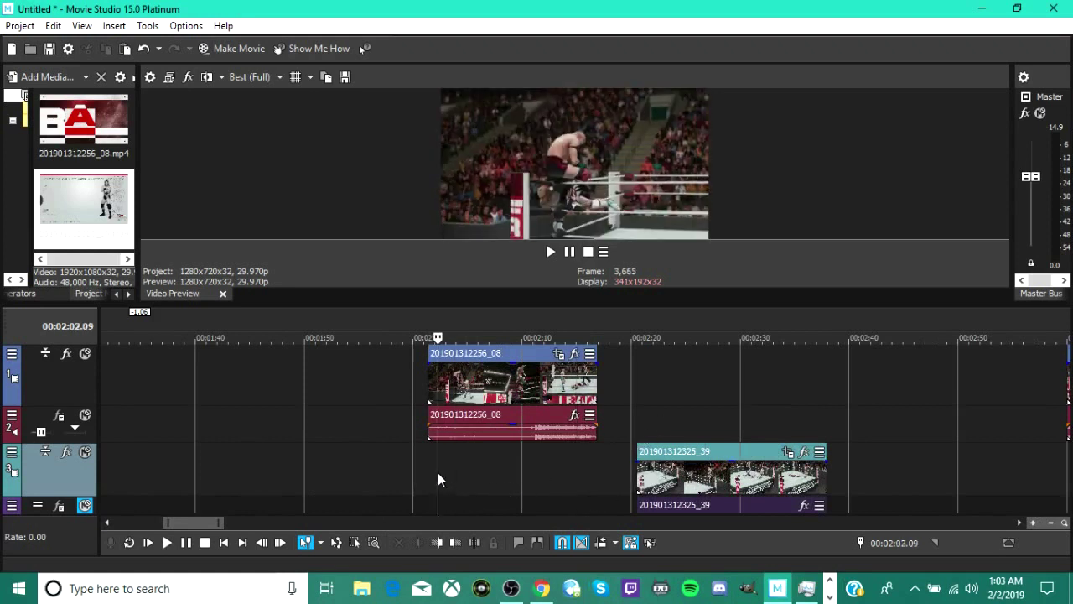
key("space")
left_click_drag(459, 466, 504, 444)
left_click_drag(520, 447, 477, 425)
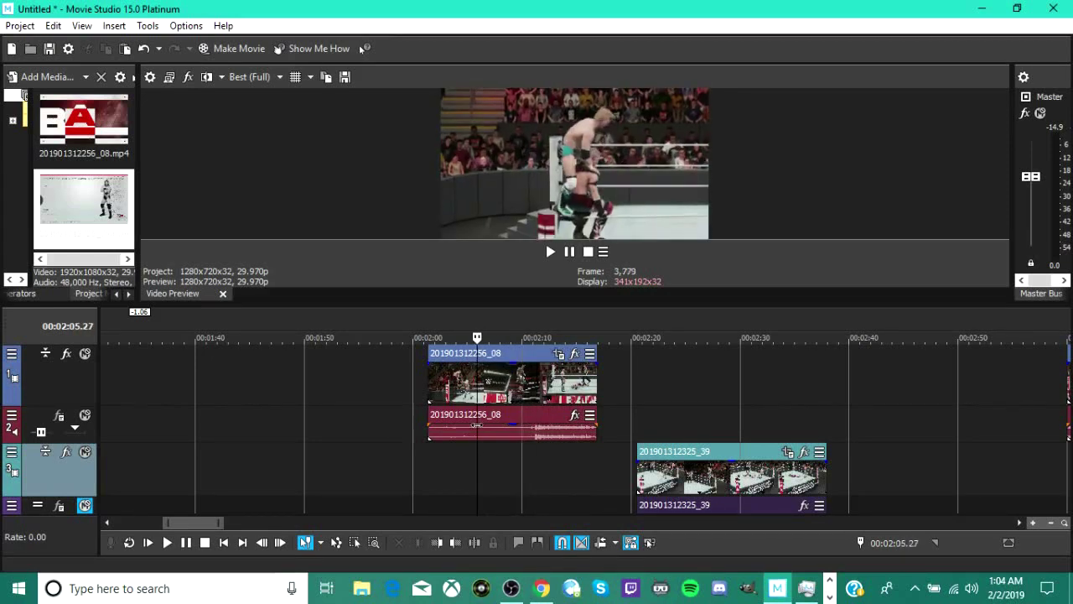
left_click_drag(674, 478, 473, 467)
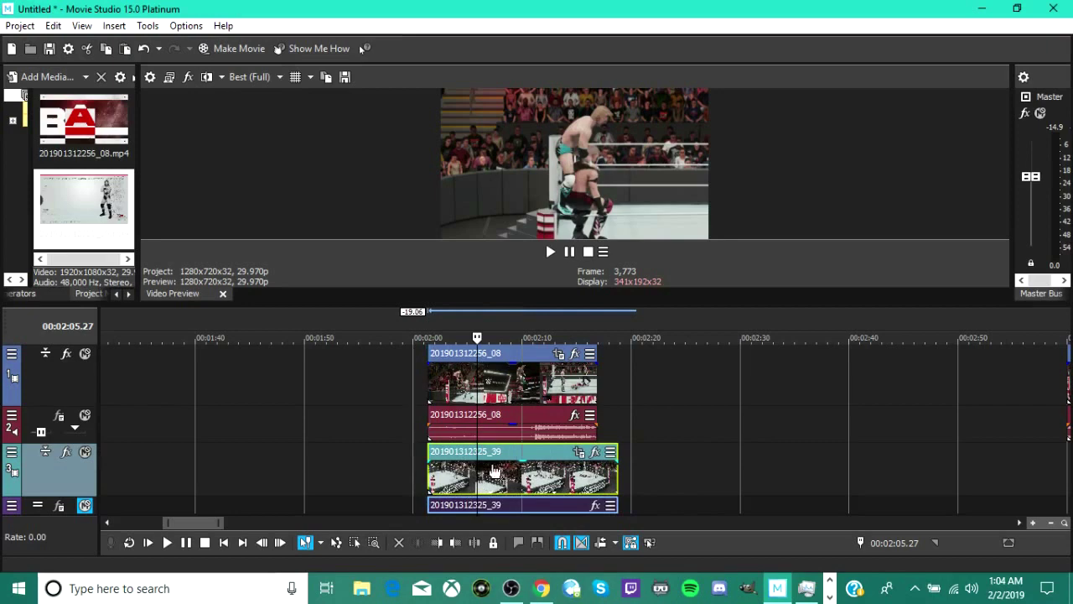
left_click(630, 484)
left_click_drag(617, 485, 597, 485)
left_click(500, 384)
right_click(500, 384)
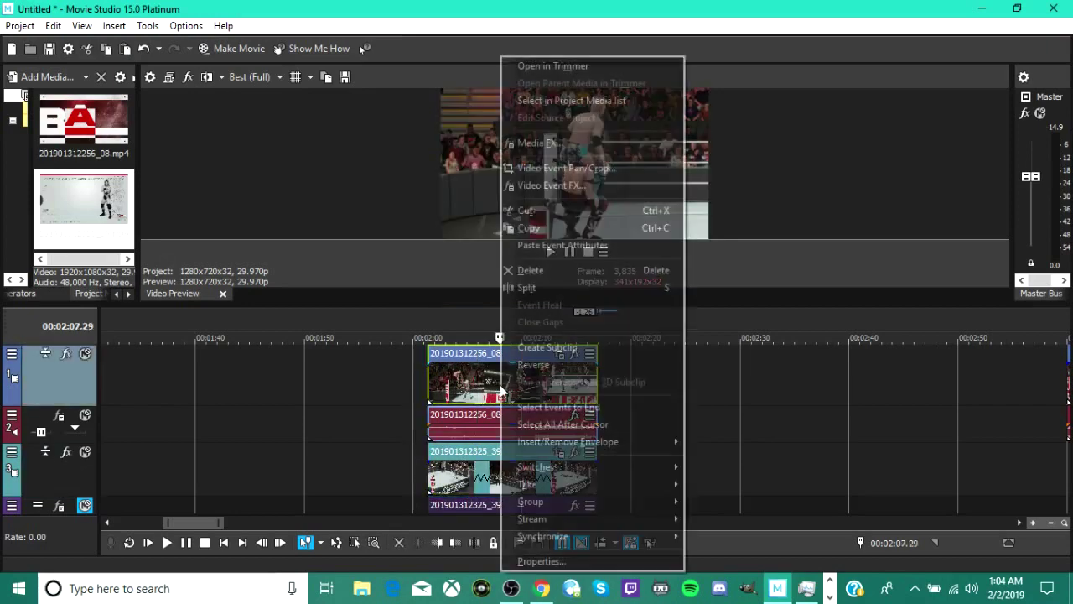
mouse_move(577, 466)
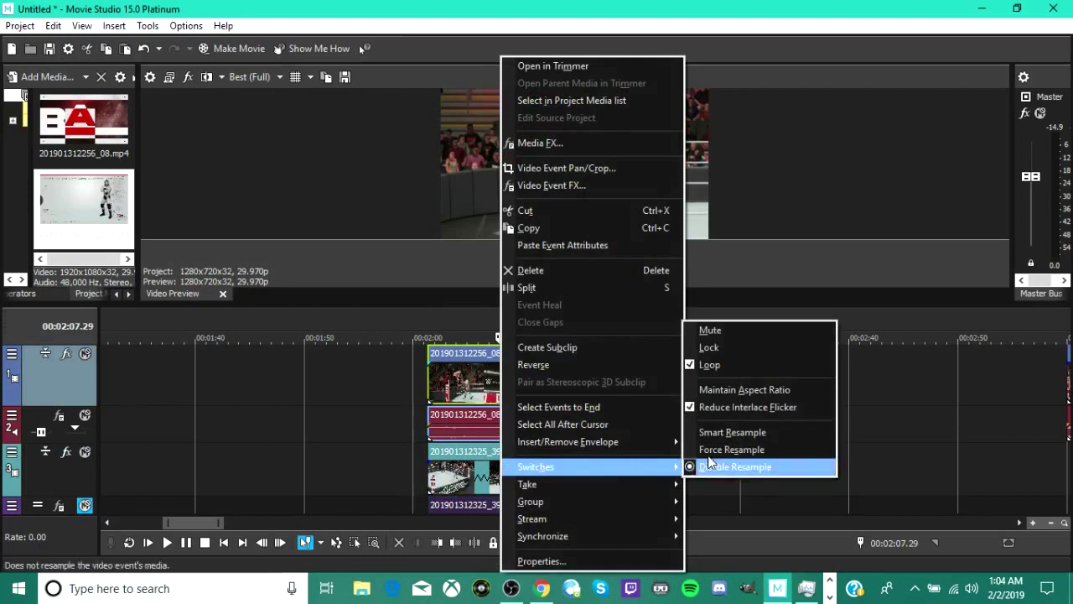
left_click(716, 331)
- Play the aligned clips from 00:02:00 to just before their end
left_click(415, 421)
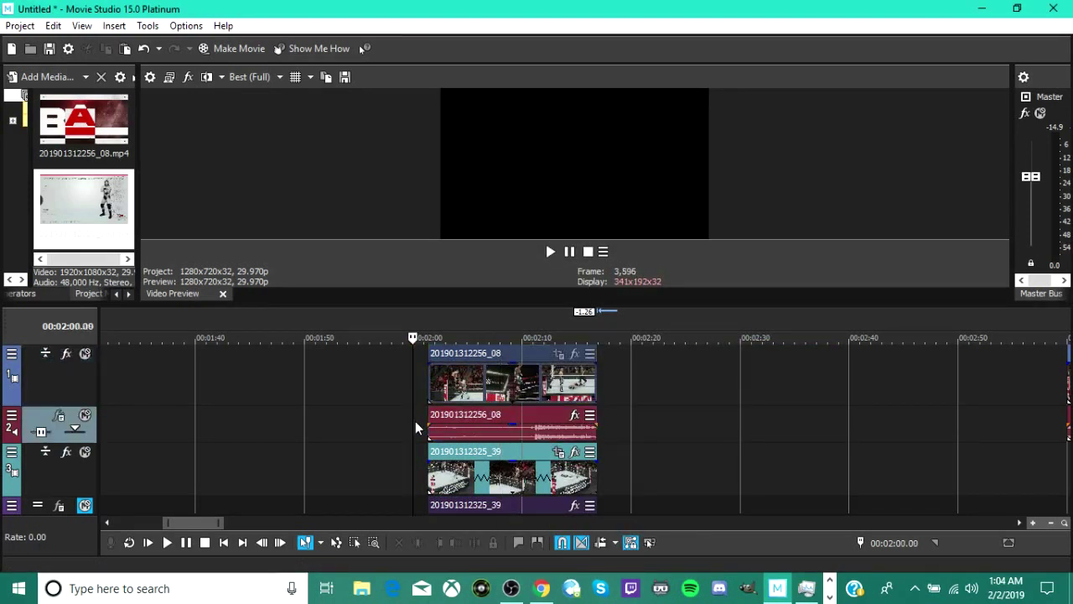
key("space")
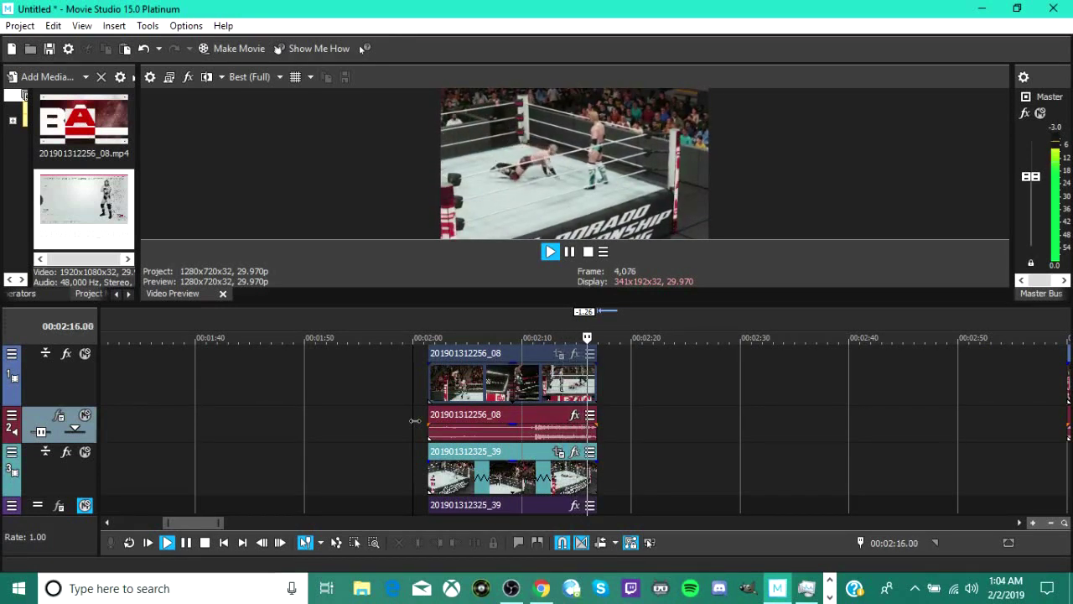
key("space")
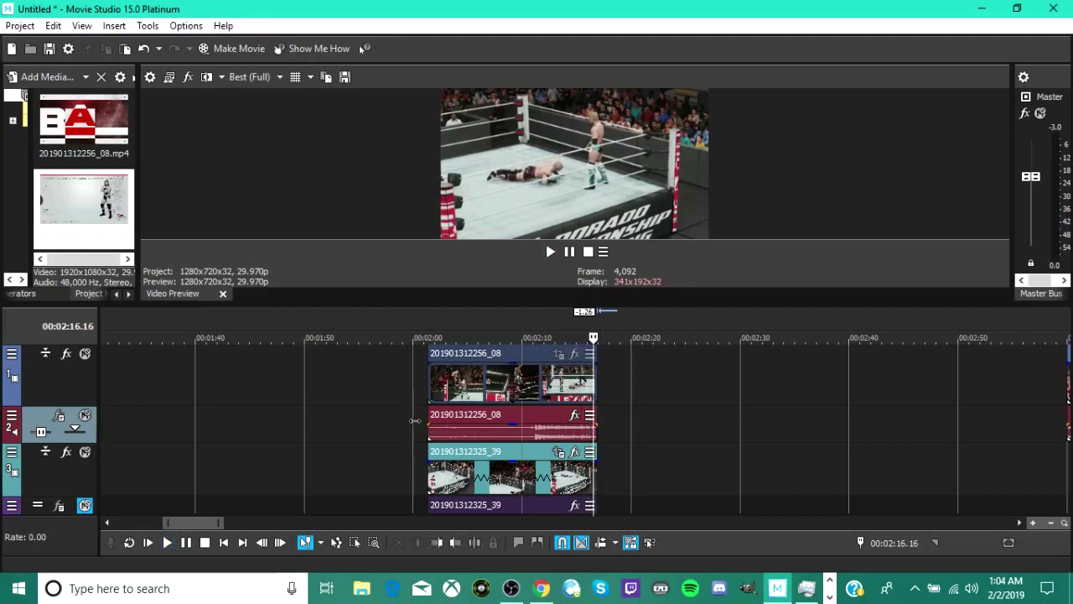
- Step back through the replay footage to about 00:02:10 and replay it in short stretches toward the end of the clip
key("Left")
key("Left")
key("Left")
key("Left")
key("Left")
key("Left")
key("Left")
key("Left")
key("Left")
key("Left")
key("Left")
key("Left")
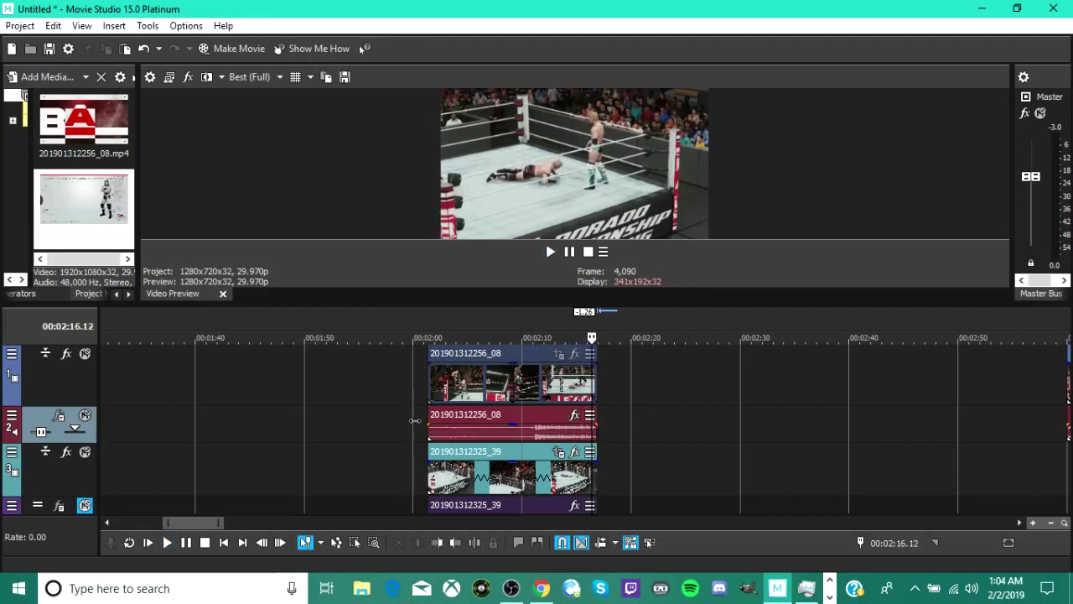
key("Left")
key("Left")
key("Left")
key("Left")
key("Left")
key("Left")
key("Left")
key("Left")
key("Left")
key("Left")
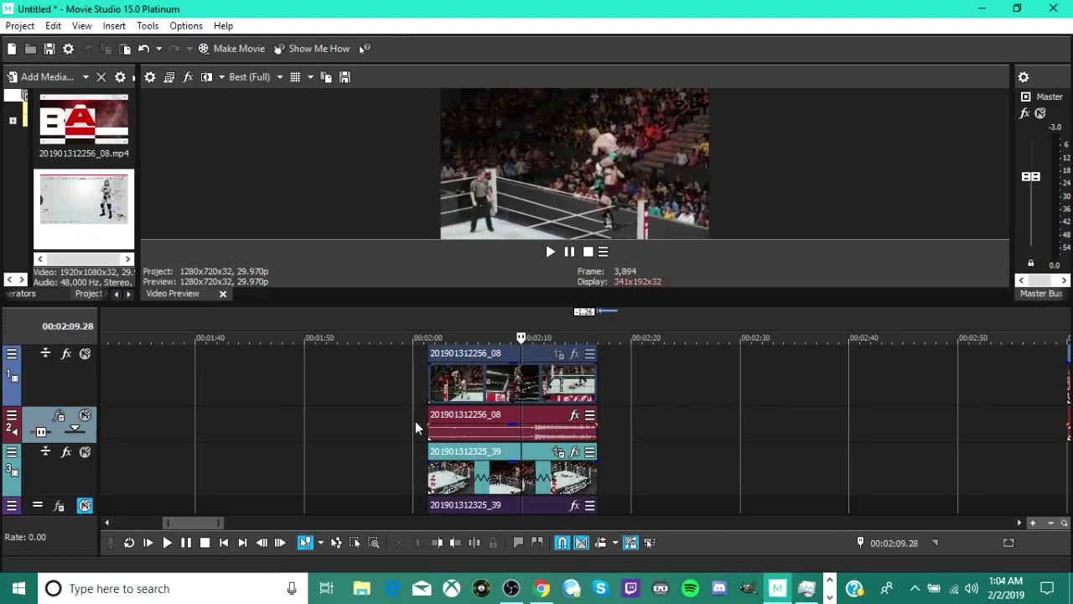
key("space")
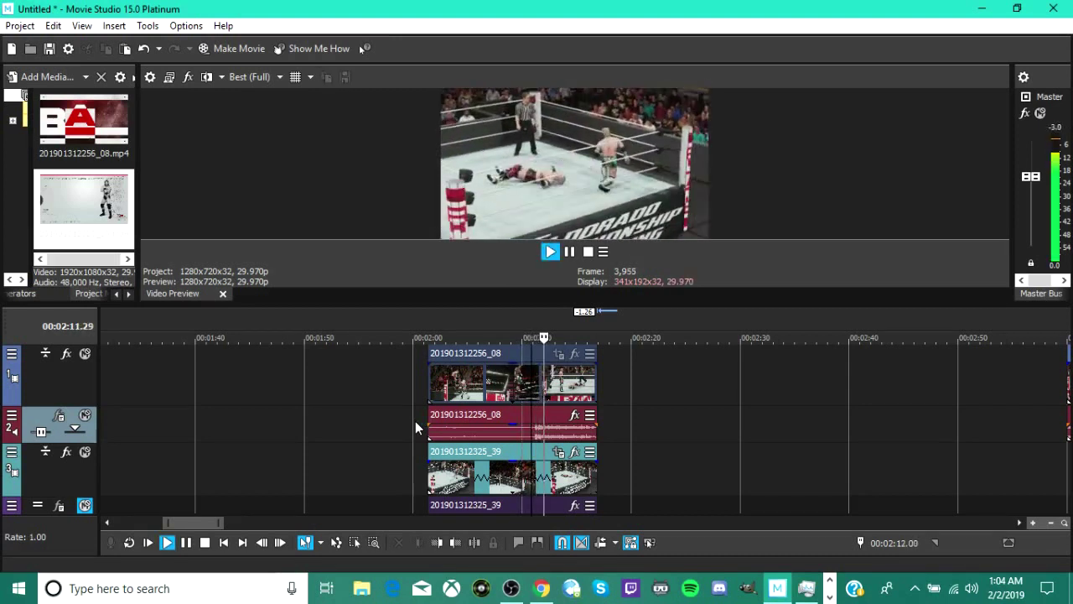
key("space")
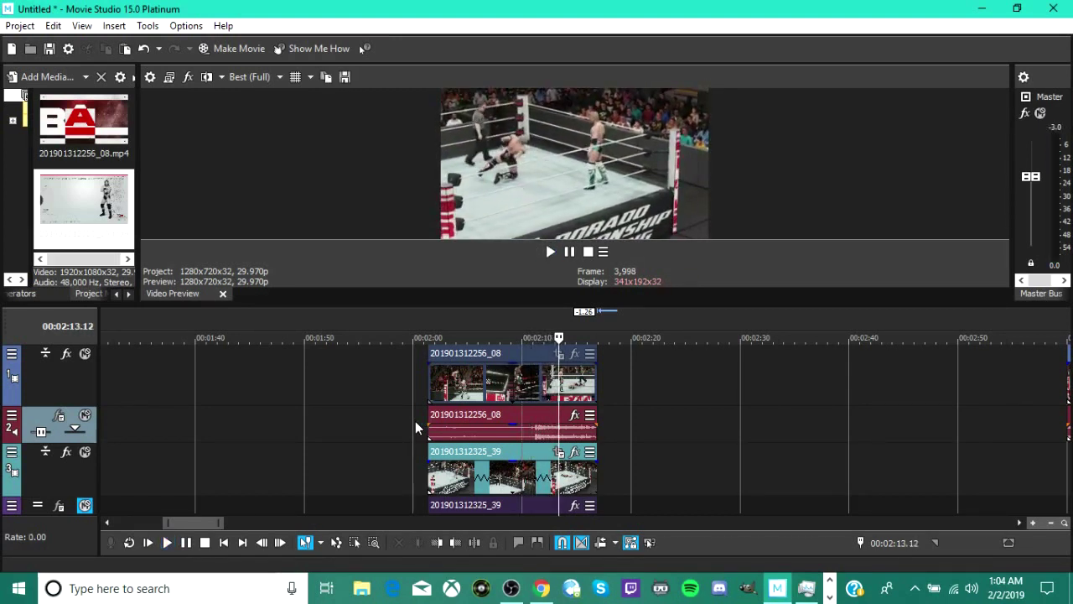
key("space")
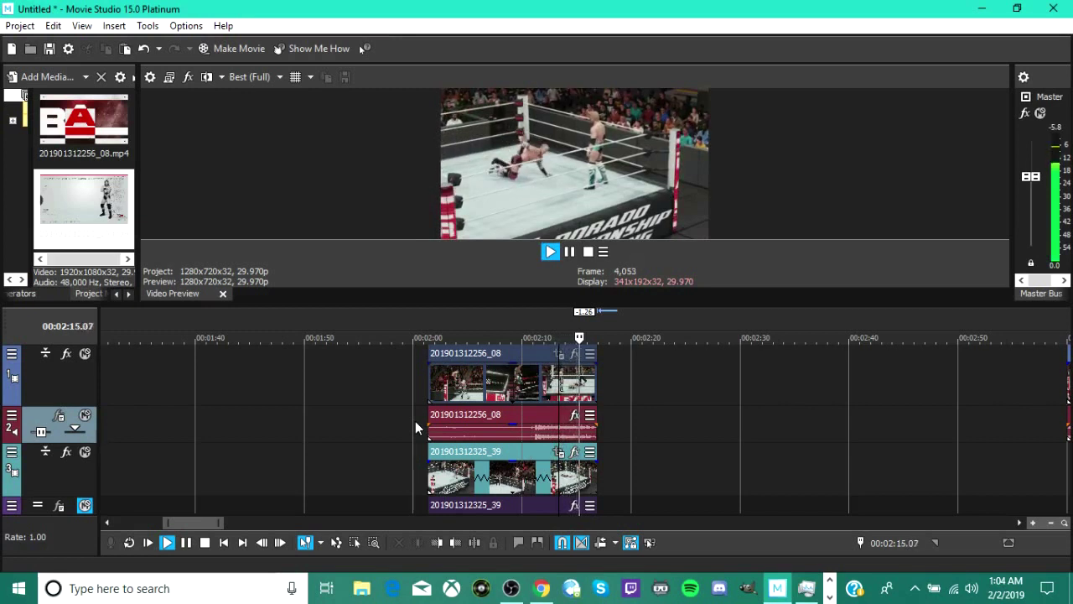
key("space")
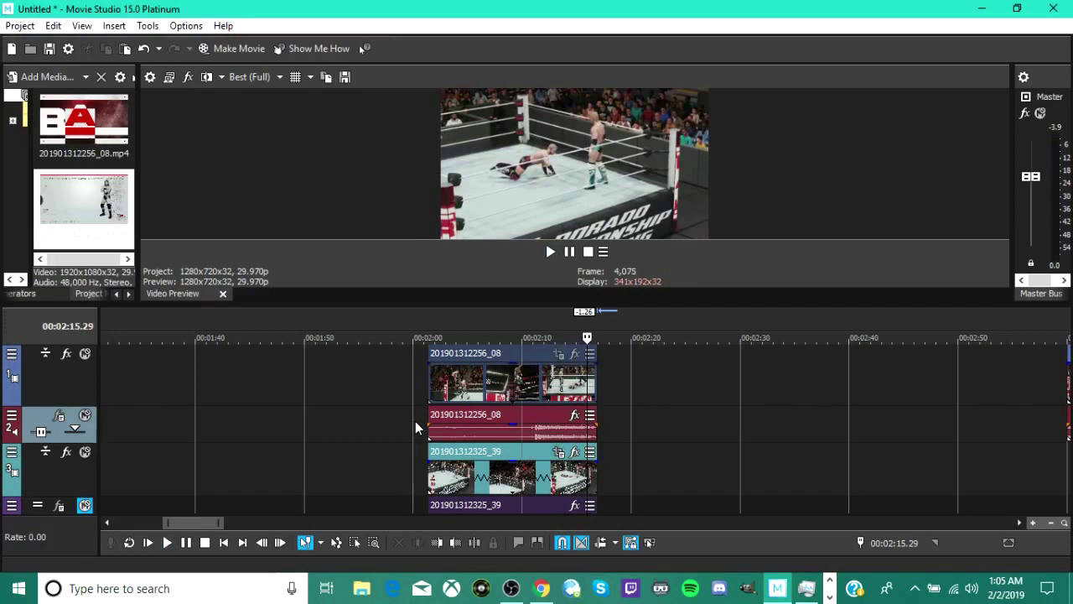
- Play the track 1 clip at 00:03:00 from just before its start to about 00:03:08
left_click(1019, 522)
left_click_drag(1020, 521, 1020, 521)
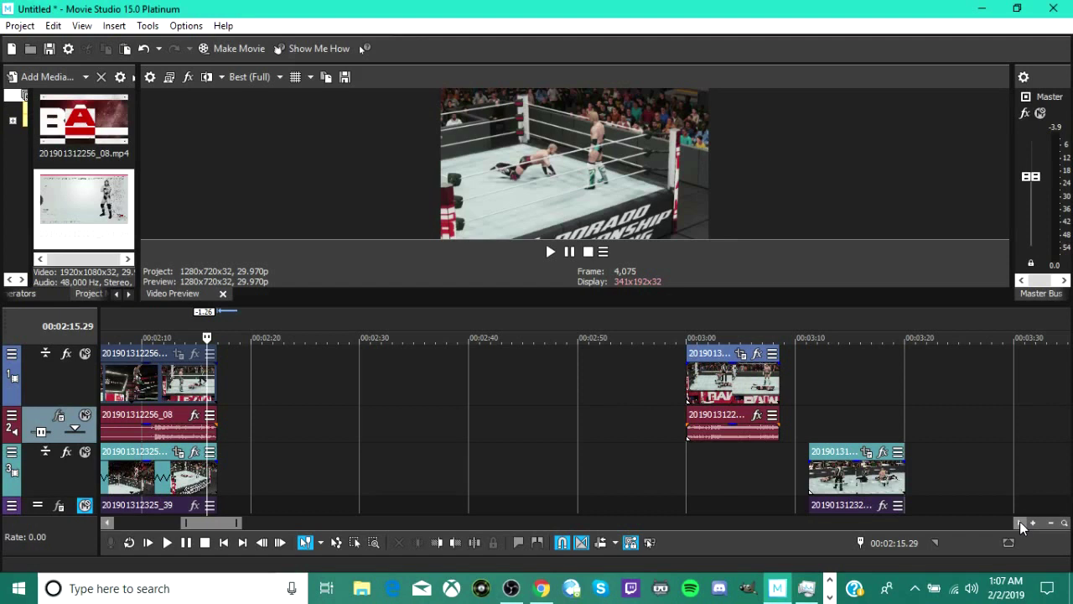
left_click(839, 420)
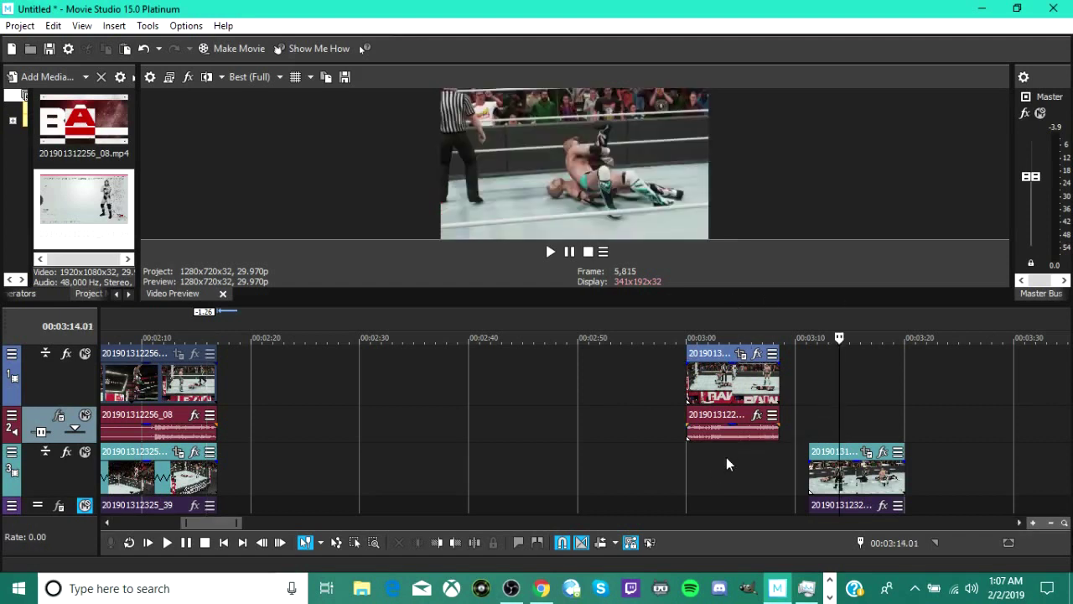
left_click(704, 473)
left_click(679, 461)
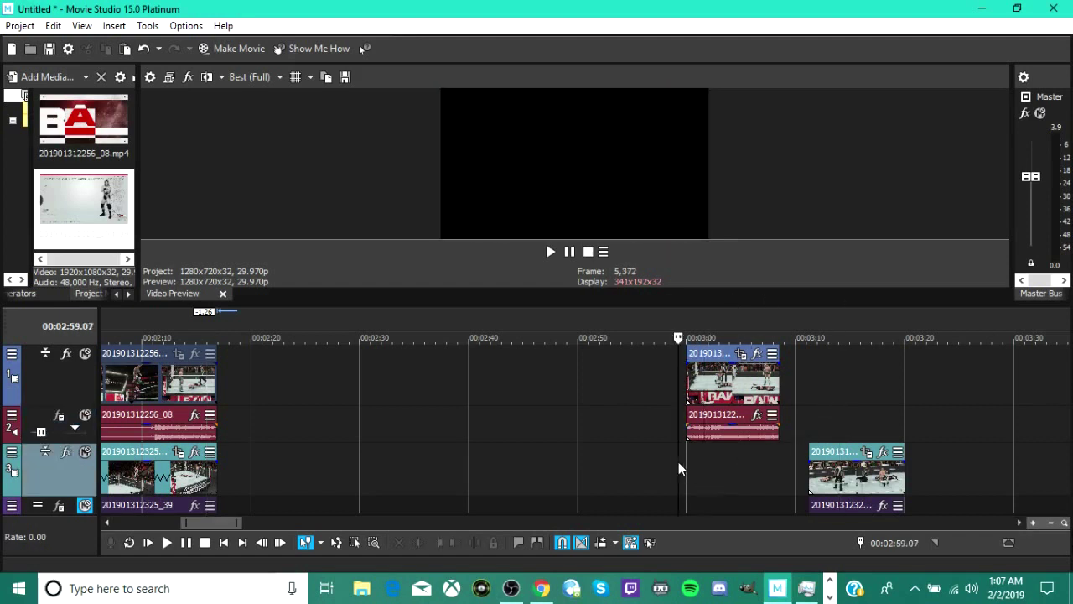
key("space")
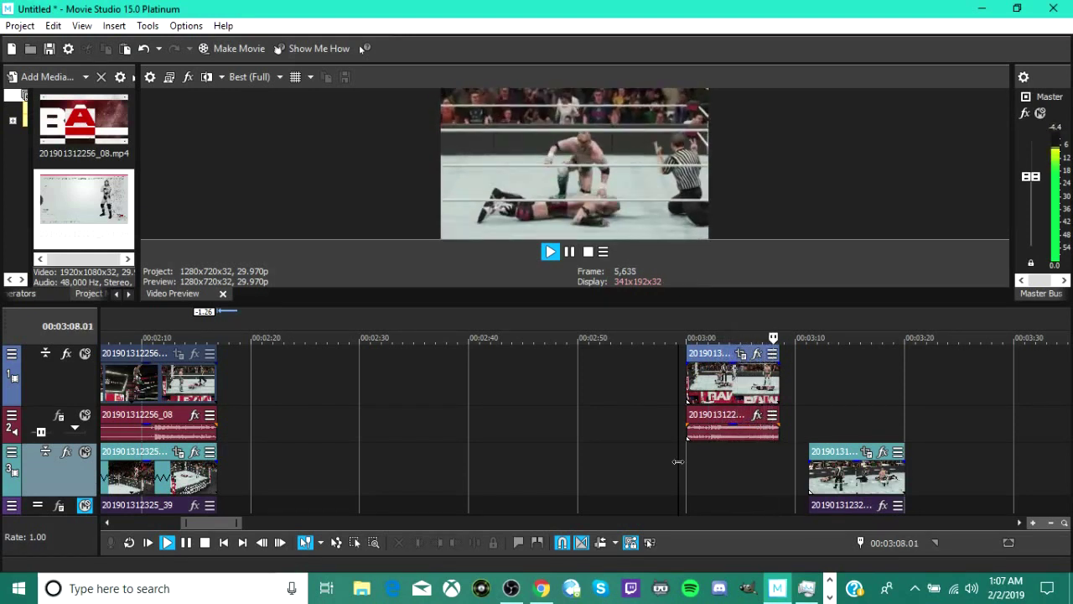
key("Return")
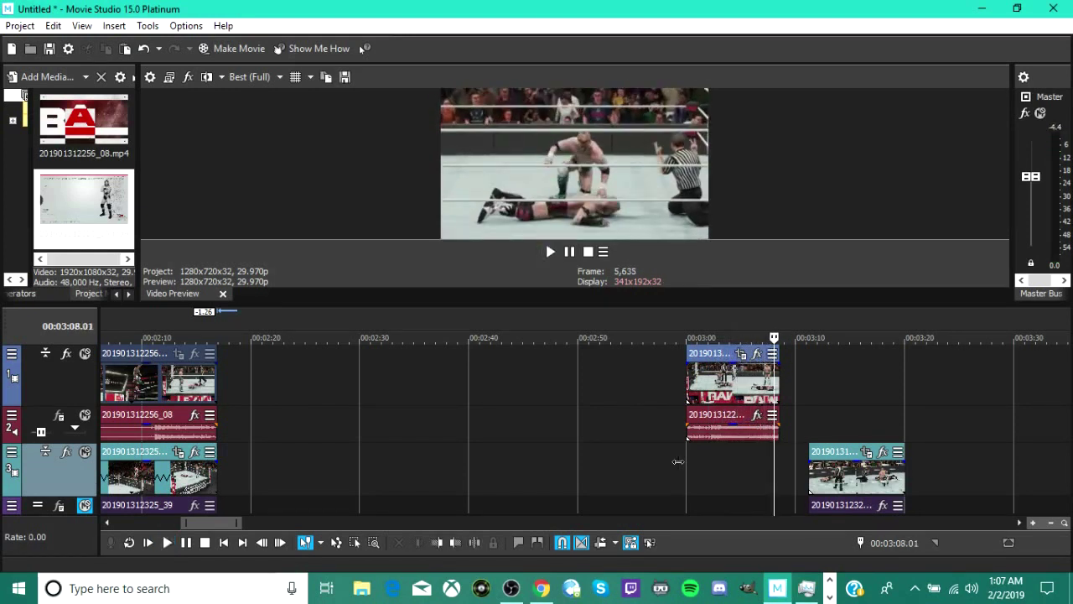
left_click(901, 422)
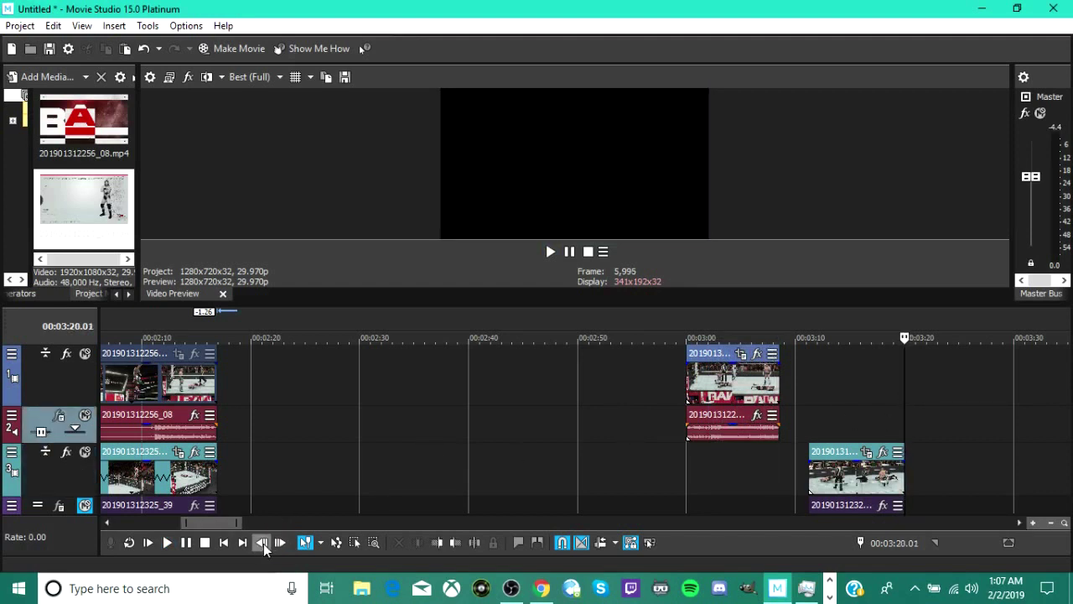
left_click(830, 477)
left_click_drag(830, 477, 713, 485)
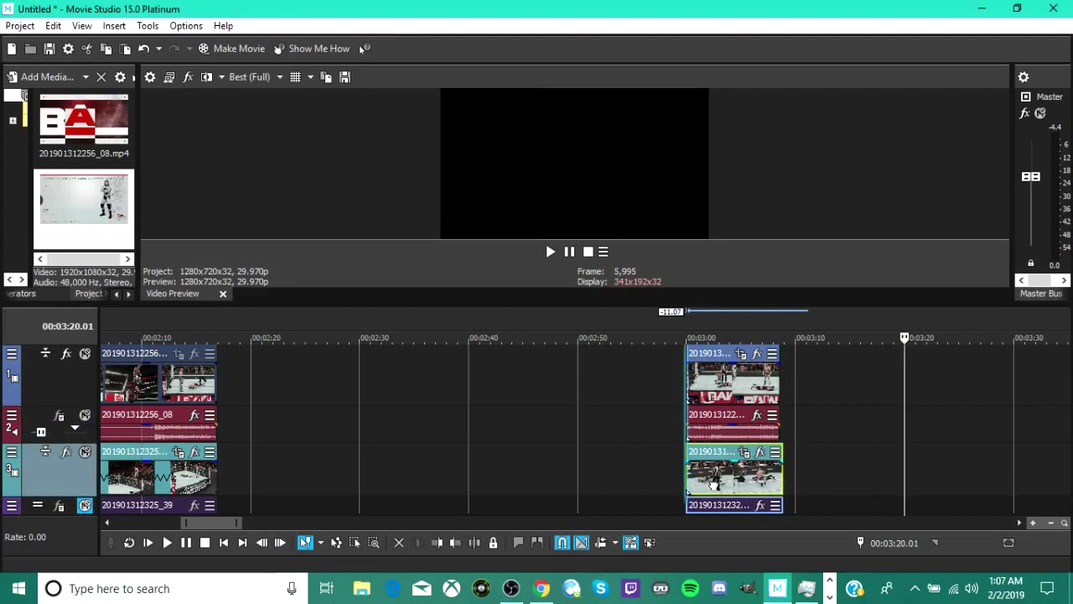
left_click(1033, 522)
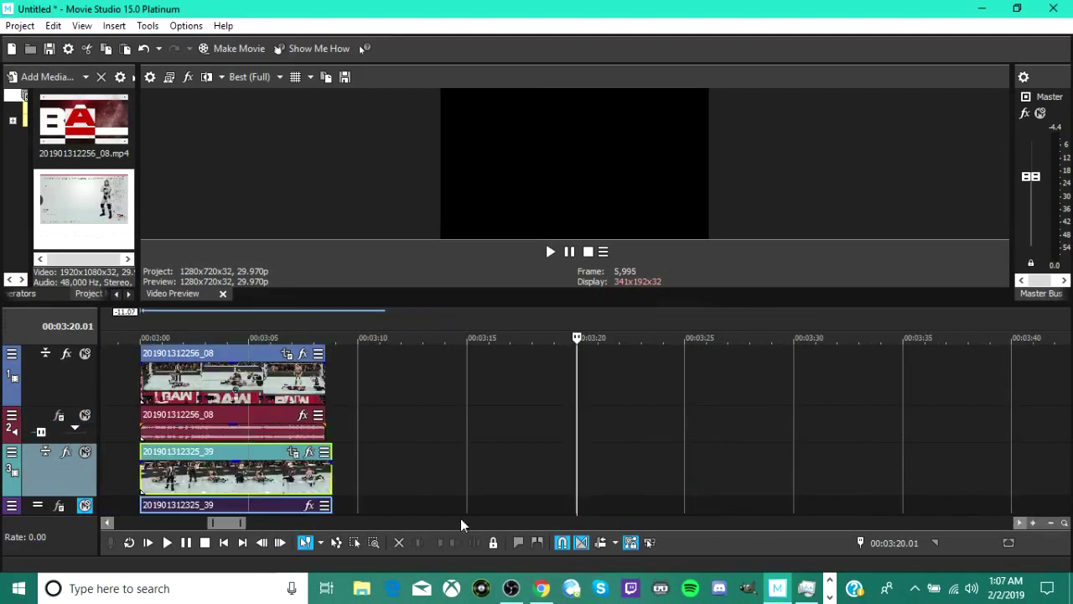
left_click_drag(331, 478, 323, 479)
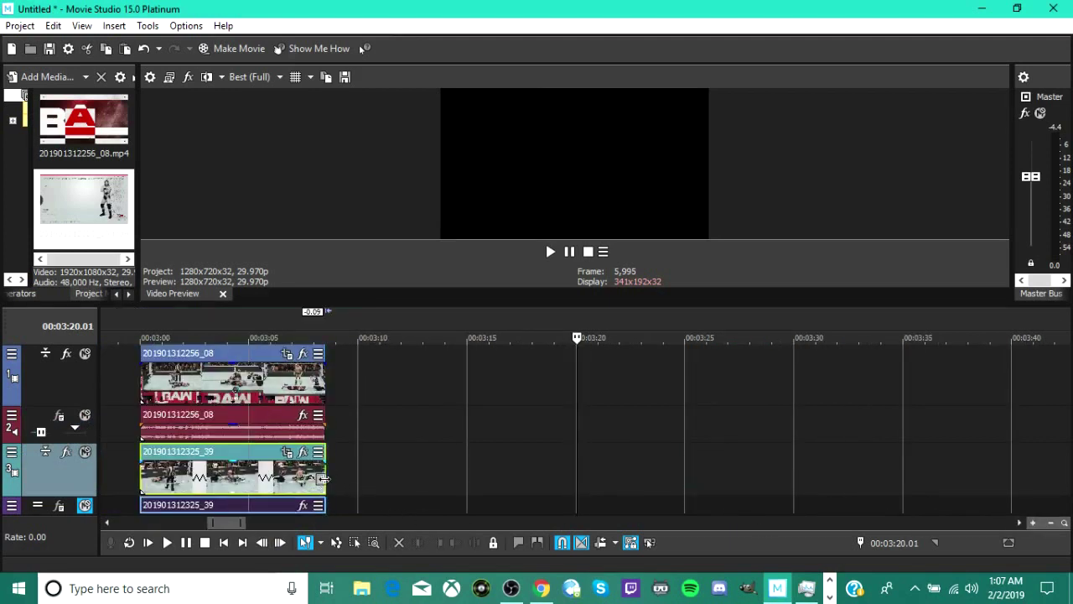
left_click(219, 386)
right_click(219, 385)
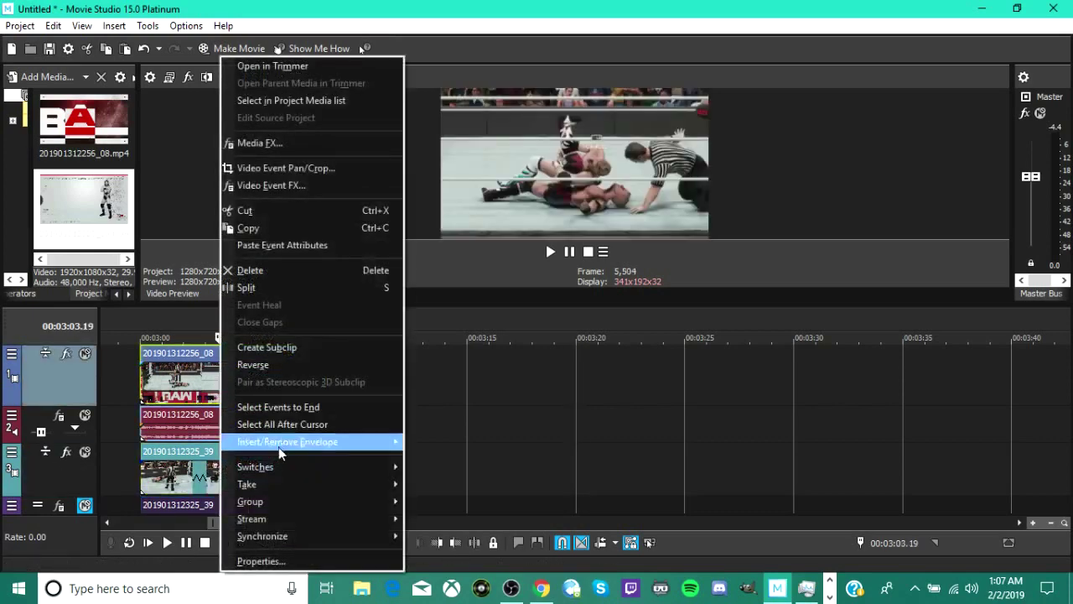
mouse_move(369, 467)
left_click(450, 337)
- Play the aligned clips from just before 00:03:00 to their end, replaying the part from about 00:03:04
left_click(1053, 524)
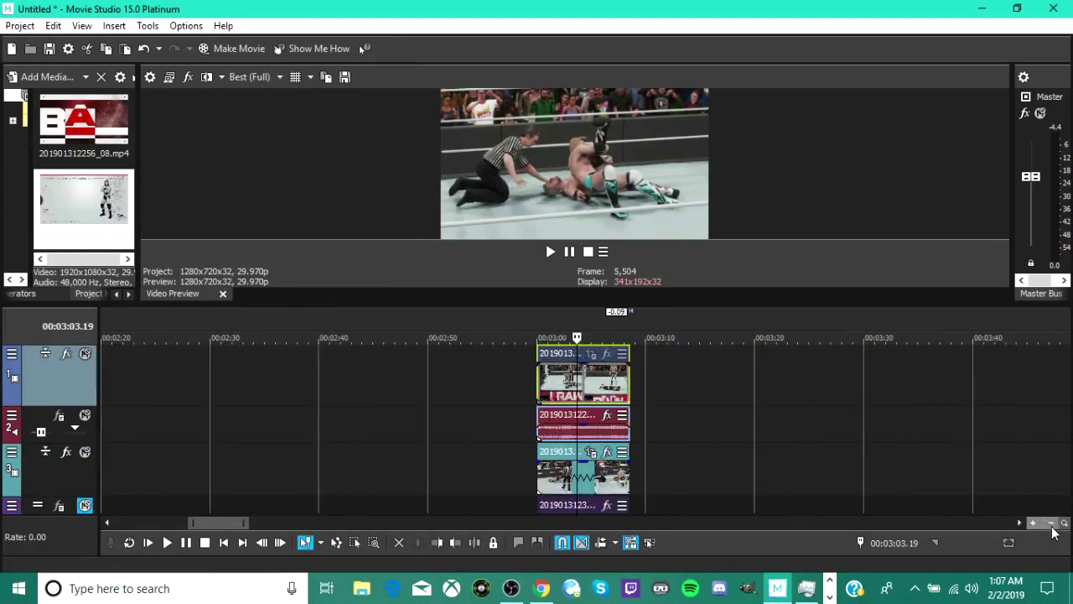
left_click(531, 465)
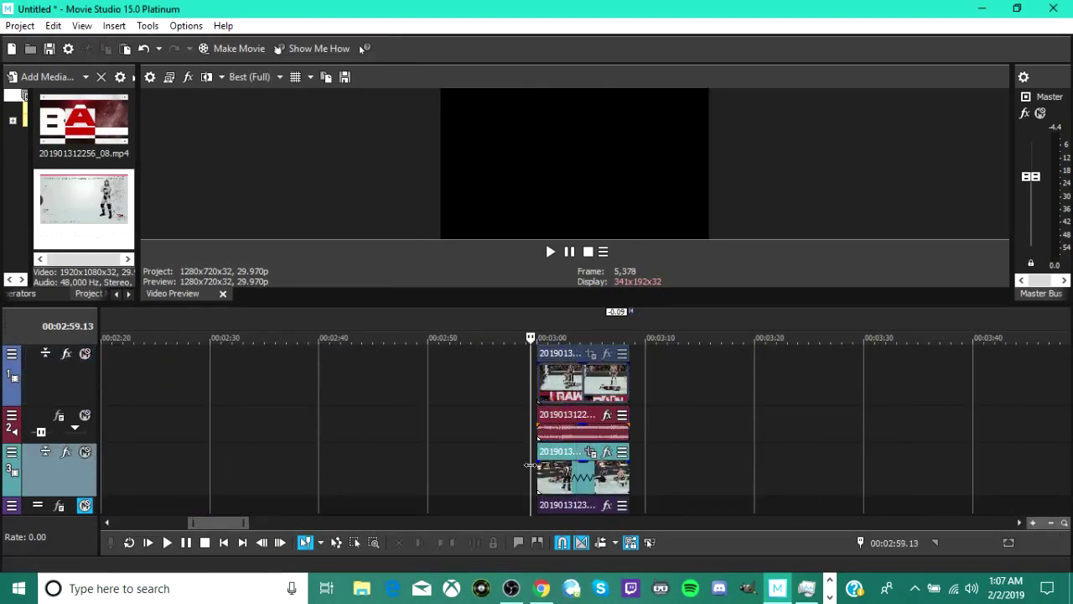
key("space")
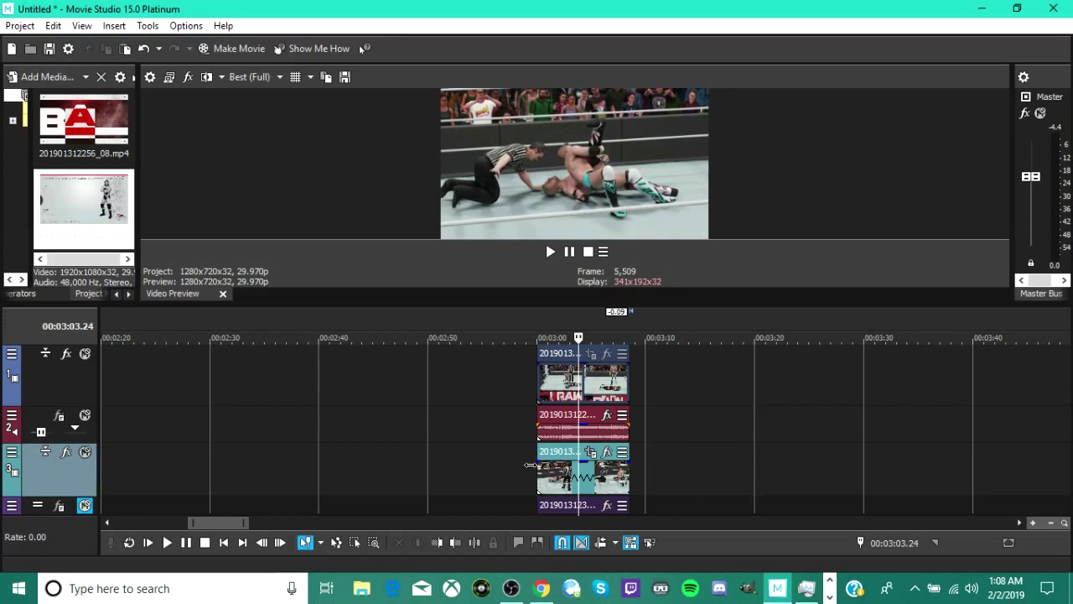
key("space")
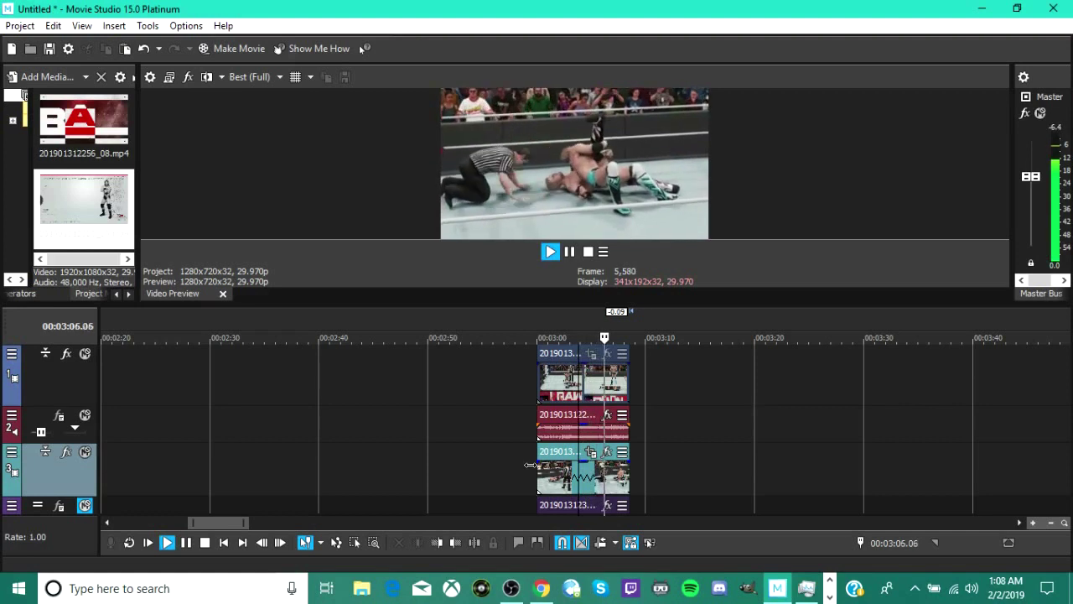
key("space")
key("Left")
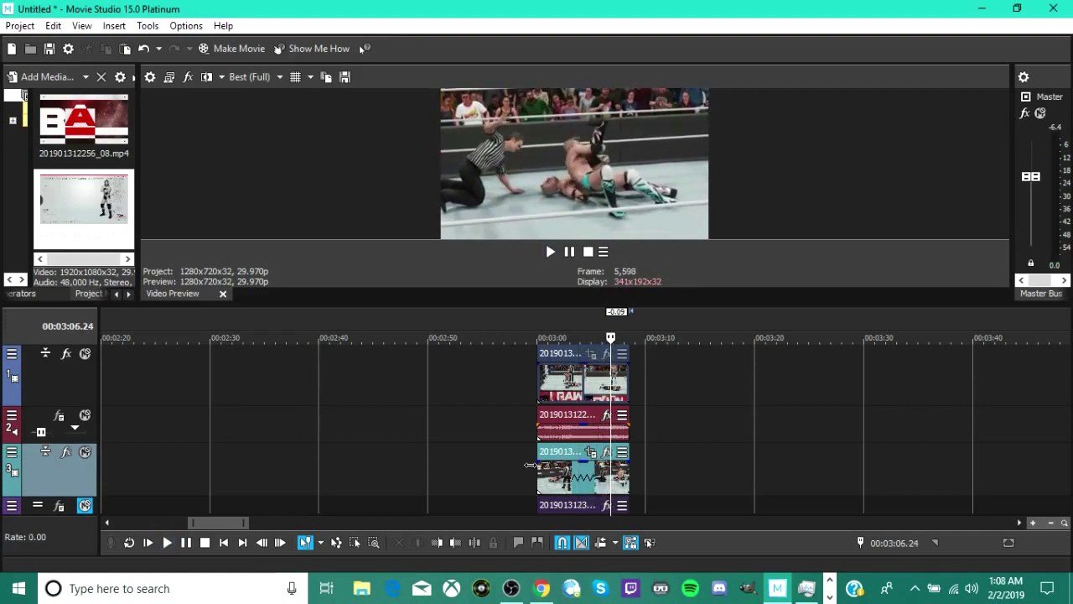
key("space")
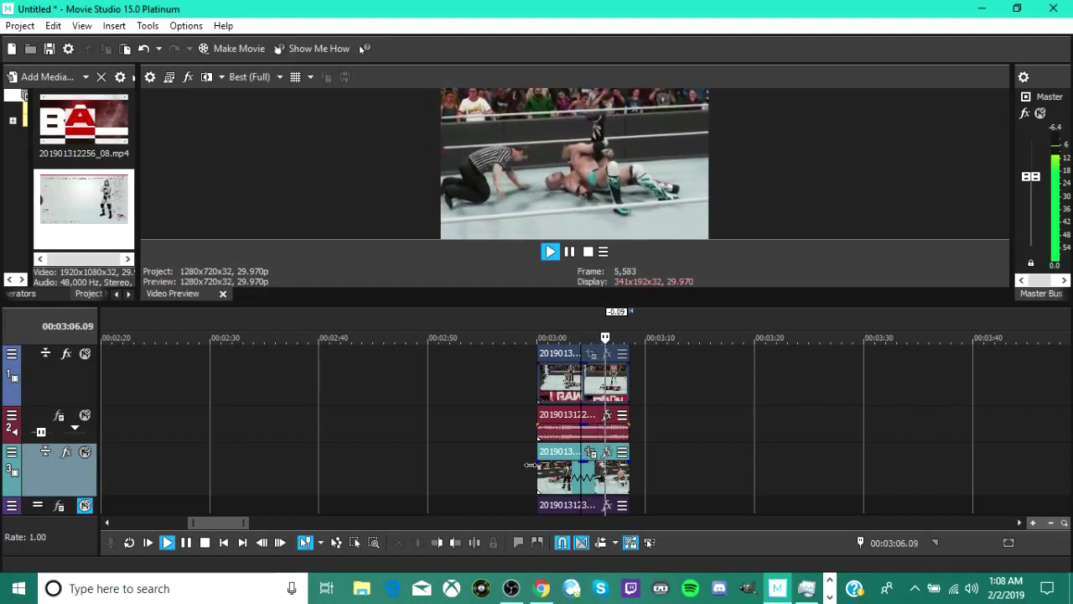
key("space")
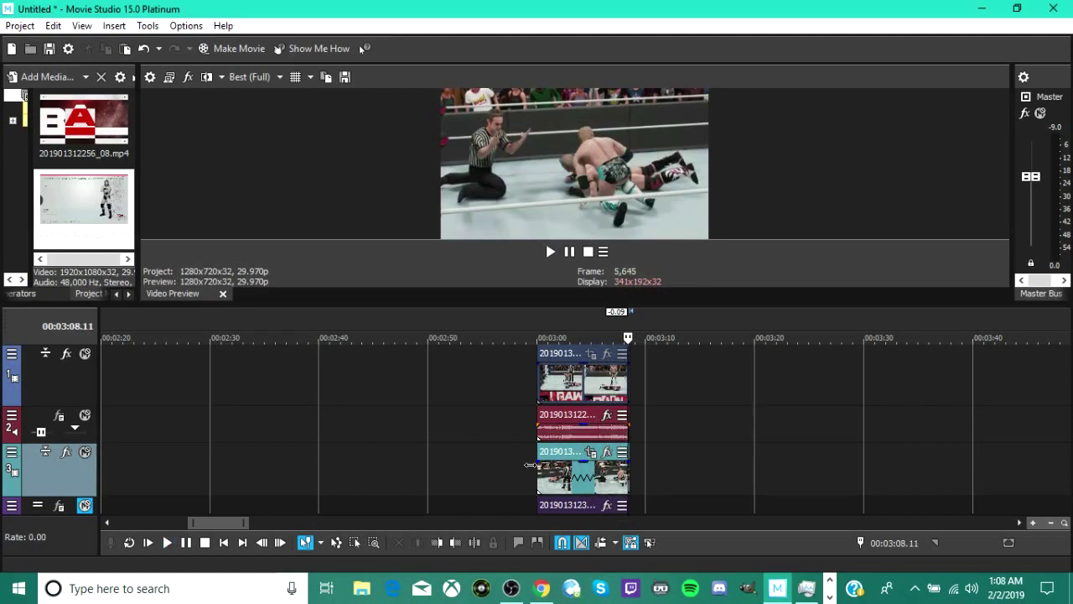
- Step back frame by frame through the replay footage from the end of the clip to 00:03:06
key("Left")
key("Left")
key("Left")
key("Left")
key("Left")
key("Left")
key("Left")
key("Left")
key("Left")
key("Left")
key("Left")
key("Left")
key("Left")
key("Left")
key("Left")
key("Left")
key("Left")
key("Left")
key("Left")
key("Left")
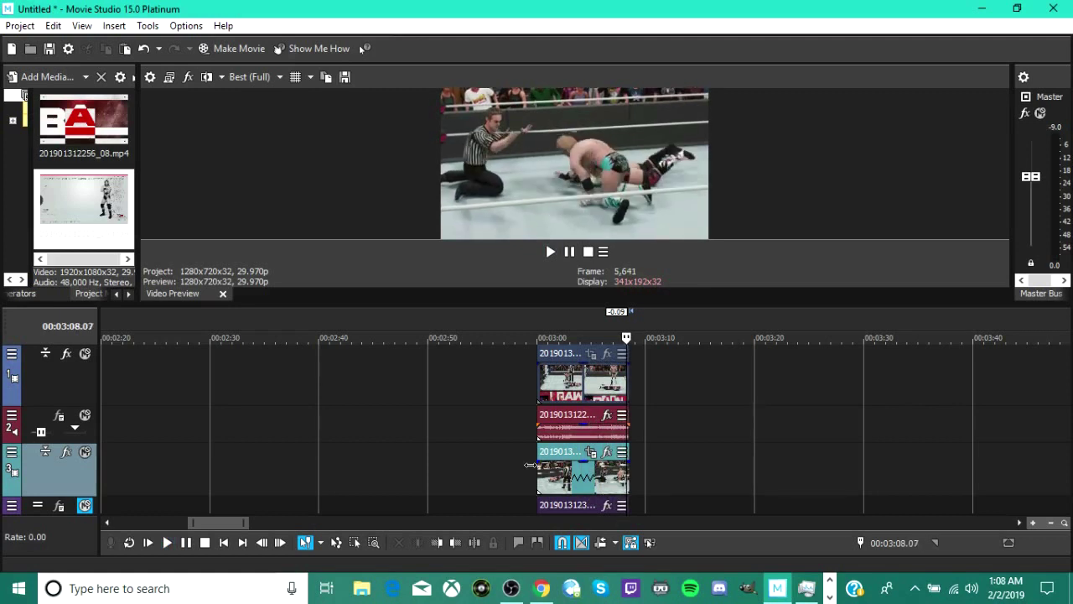
key("Left")
key("Left")
key("Left")
key("Left")
key("Left")
key("Left")
key("Left")
key("Left")
key("Left")
key("Left")
key("Left")
key("Left")
key("Left")
key("Left")
key("Left")
key("Left")
key("Left")
key("Left")
key("Left")
key("Left")
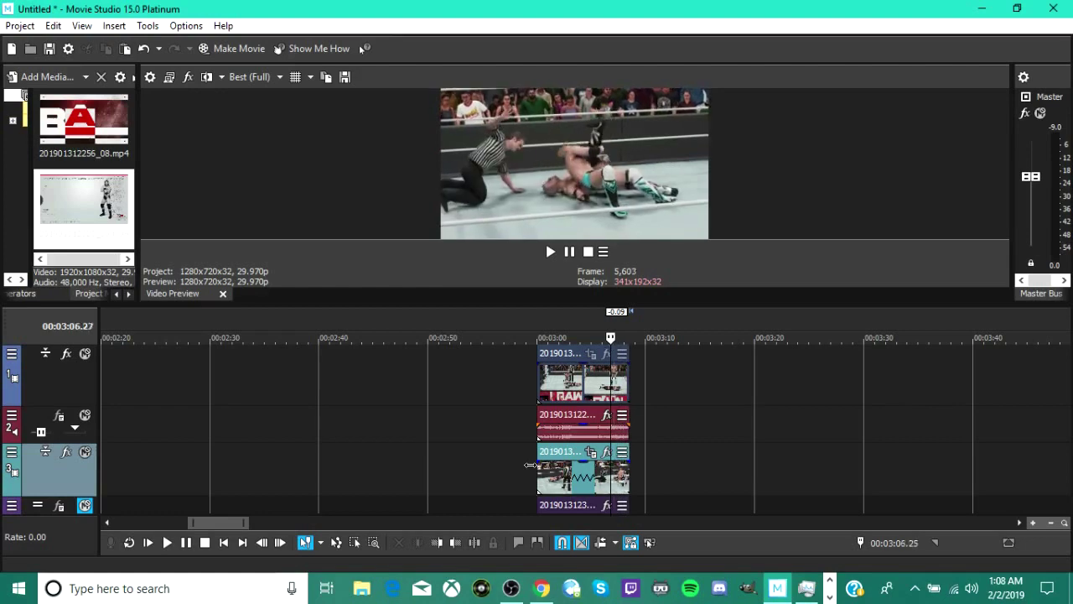
key("Left")
key("Left")
key("Left")
key("Left")
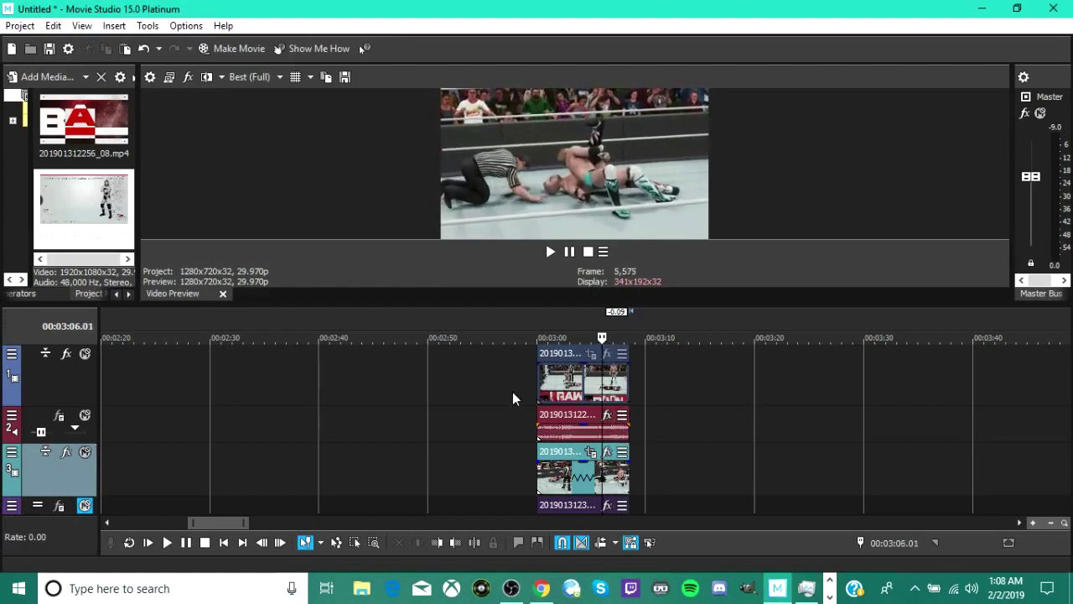
- Unmute the track 1 video event at 00:03:00 to compare its camera angle at 00:03:06, and mute it again
right_click(587, 385)
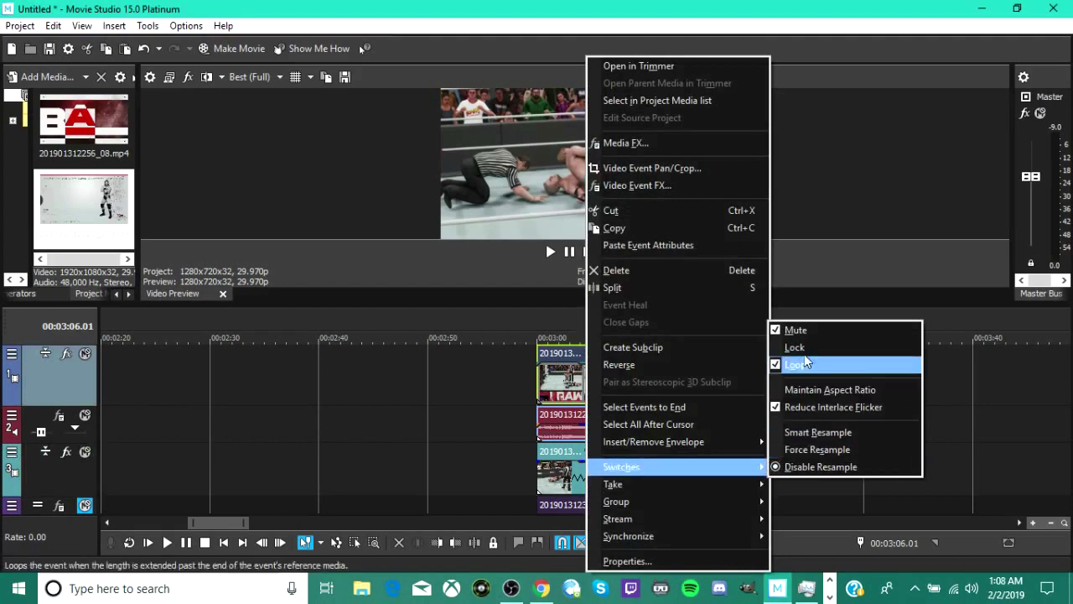
left_click(793, 330)
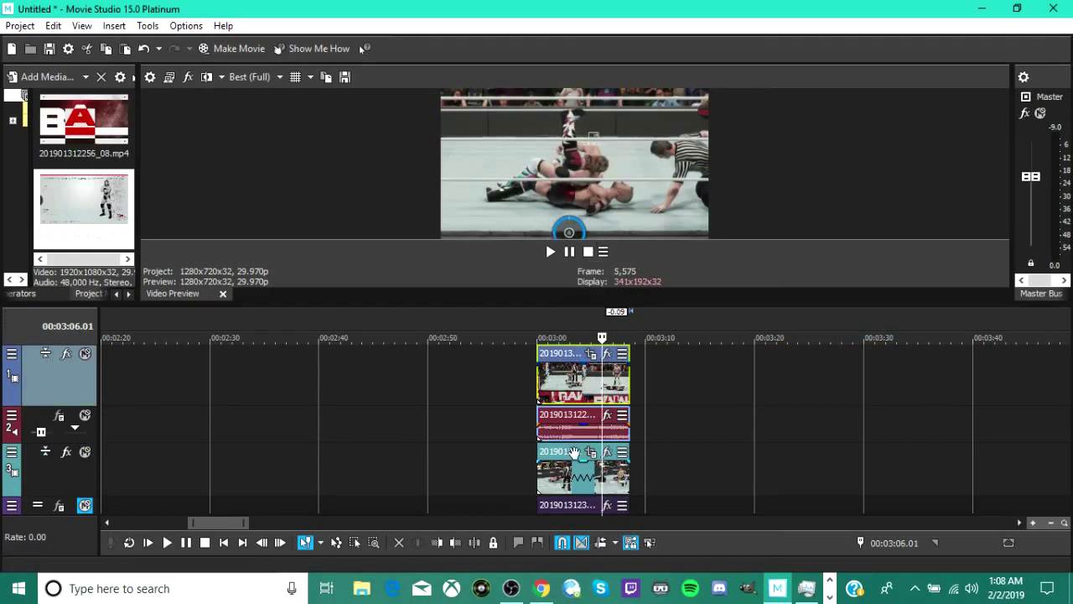
right_click(562, 379)
mouse_move(632, 467)
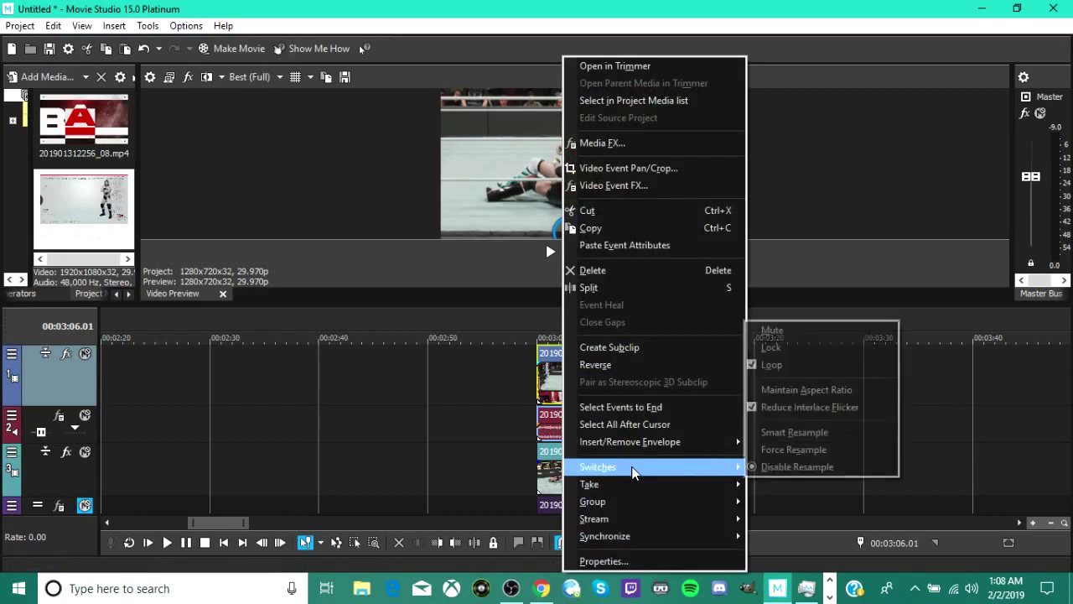
left_click(777, 333)
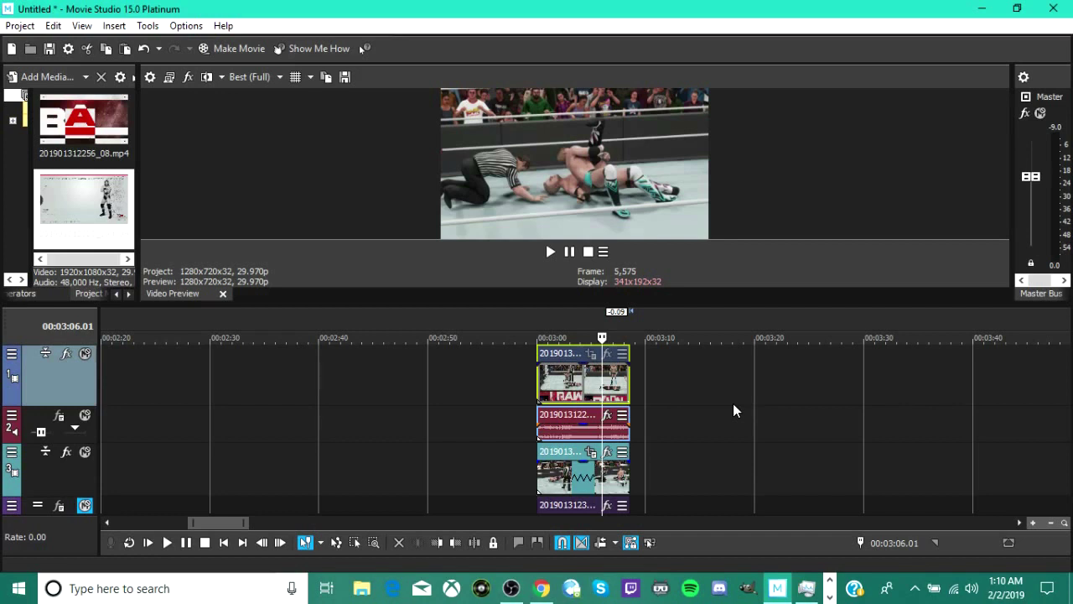
- Zoom the timeline out to show all the aligned clip groups together
left_click(1054, 522)
left_click(1054, 522)
left_click(1054, 523)
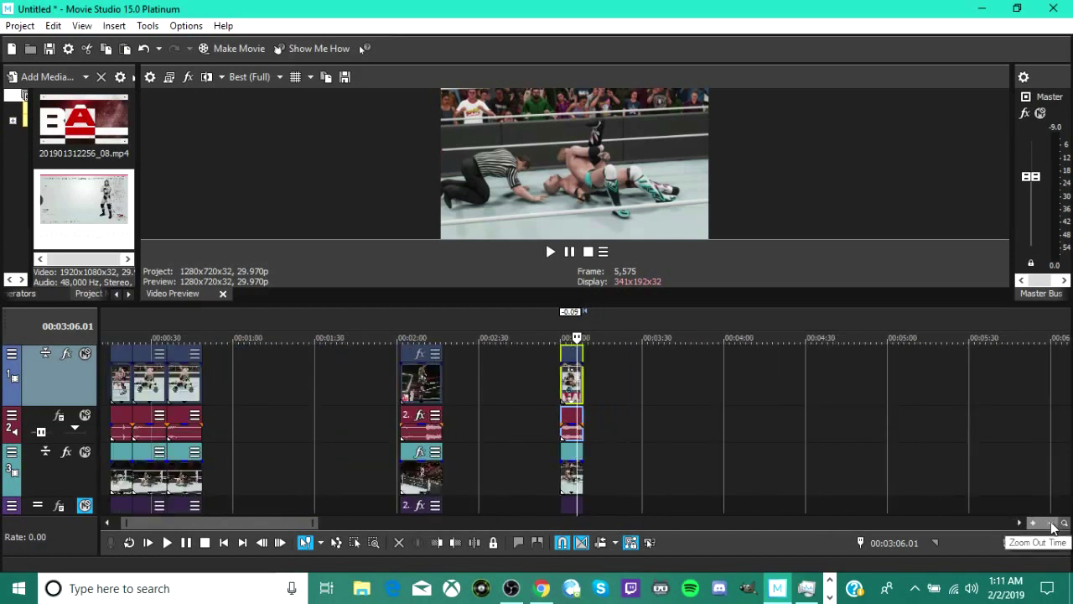